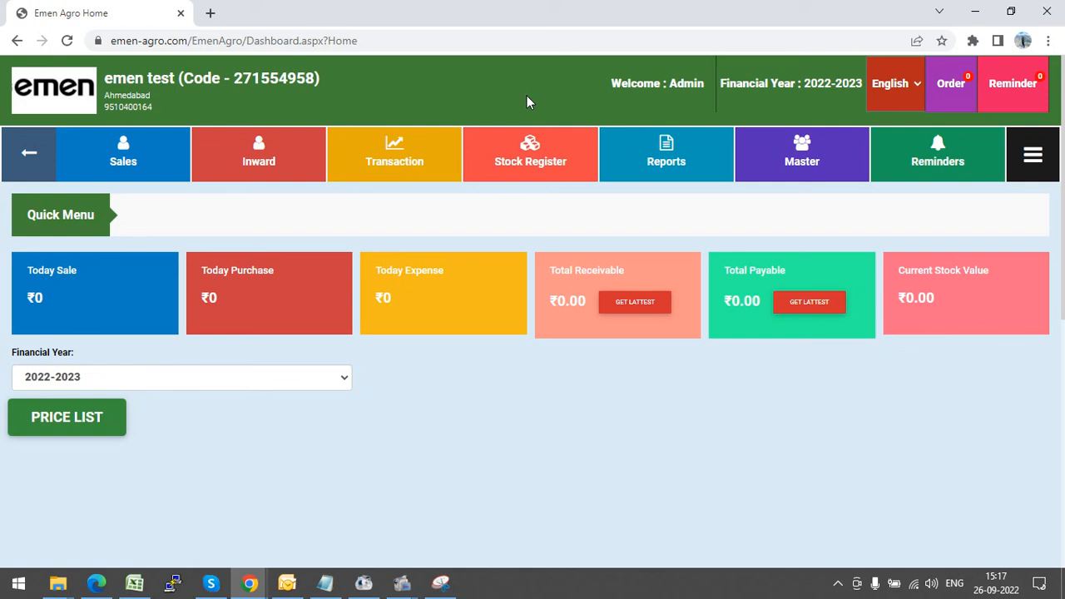
Open a new purchase inward entry and keep its cash/debit type as Debit Memo
mouse_move(275, 162)
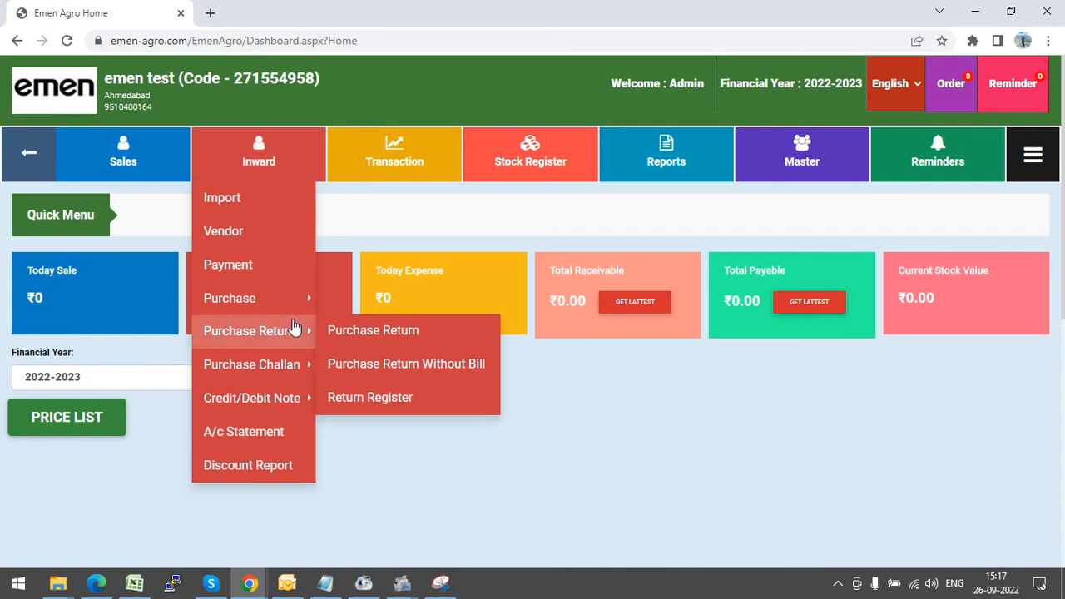
mouse_move(288, 306)
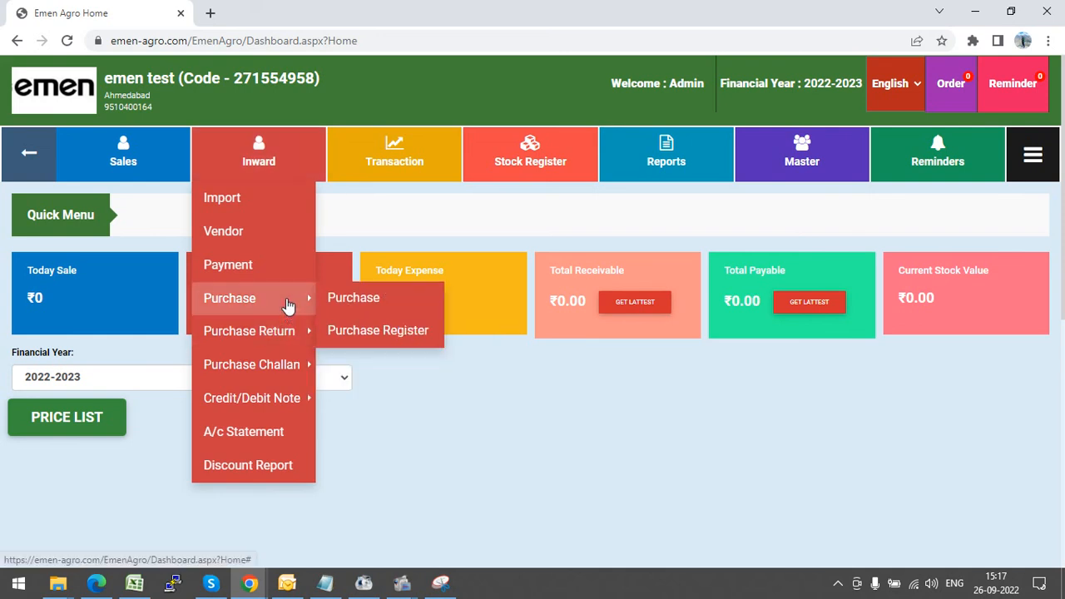
click(360, 298)
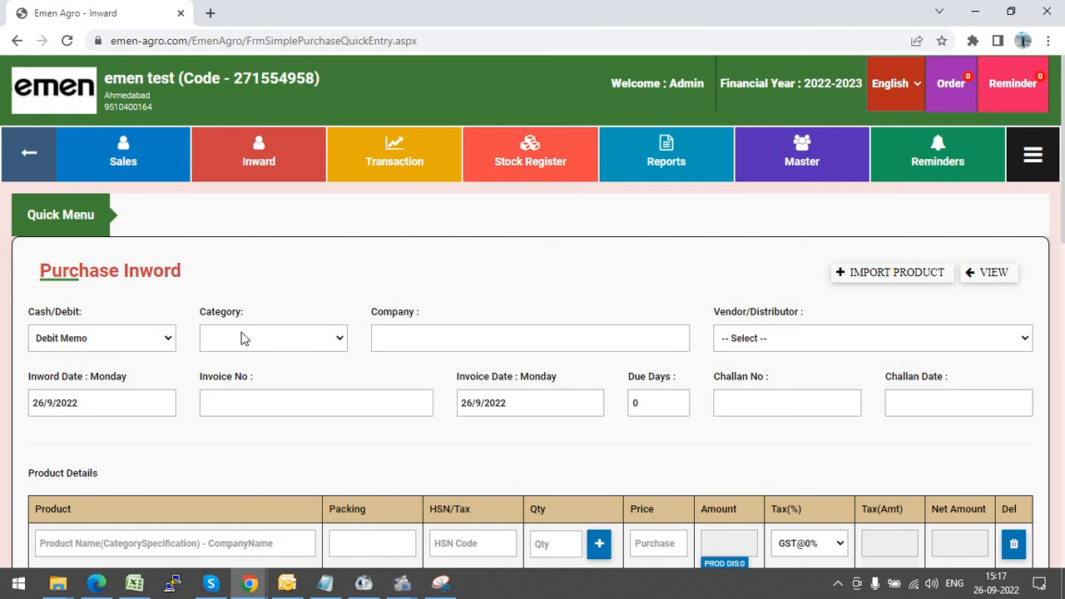
click(131, 338)
click(92, 371)
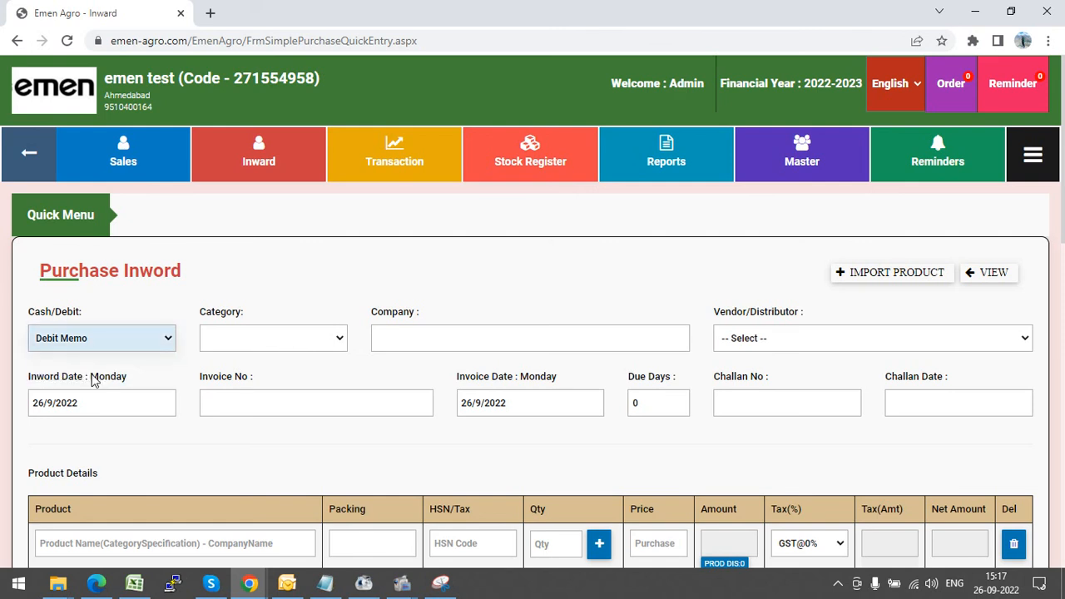
Set the purchase category to Pesticides and the company to Maruti Pesticide Pvt Ltd
click(285, 331)
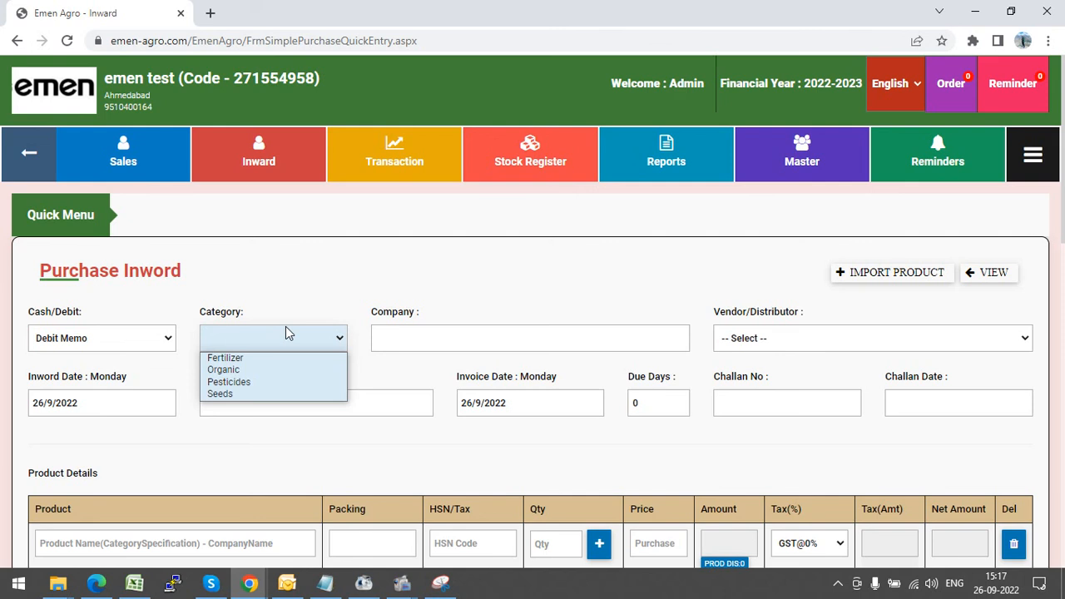
click(264, 385)
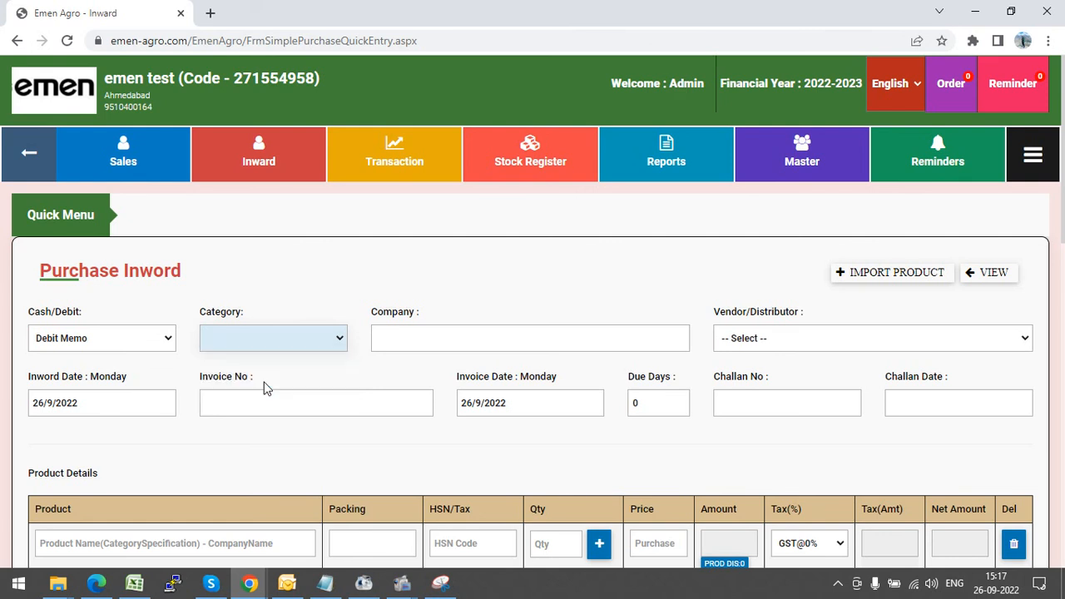
click(501, 343)
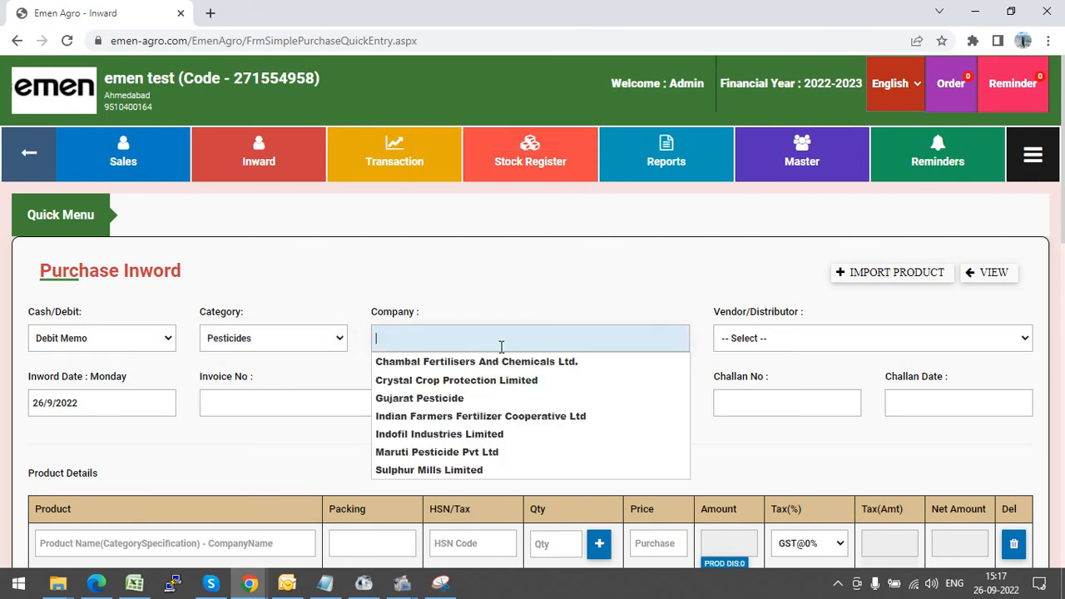
click(479, 456)
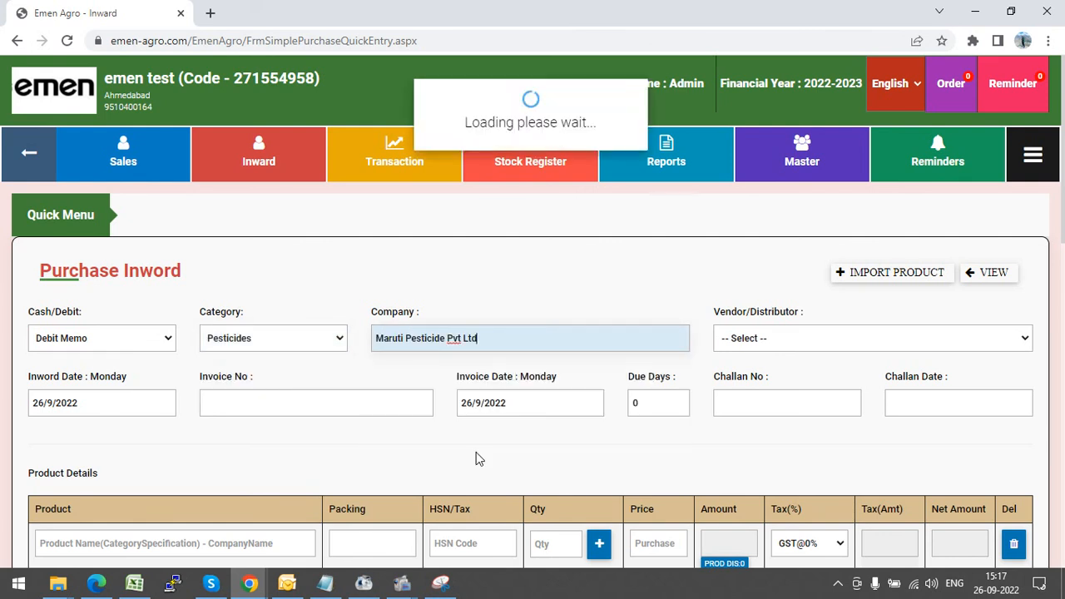
click(540, 446)
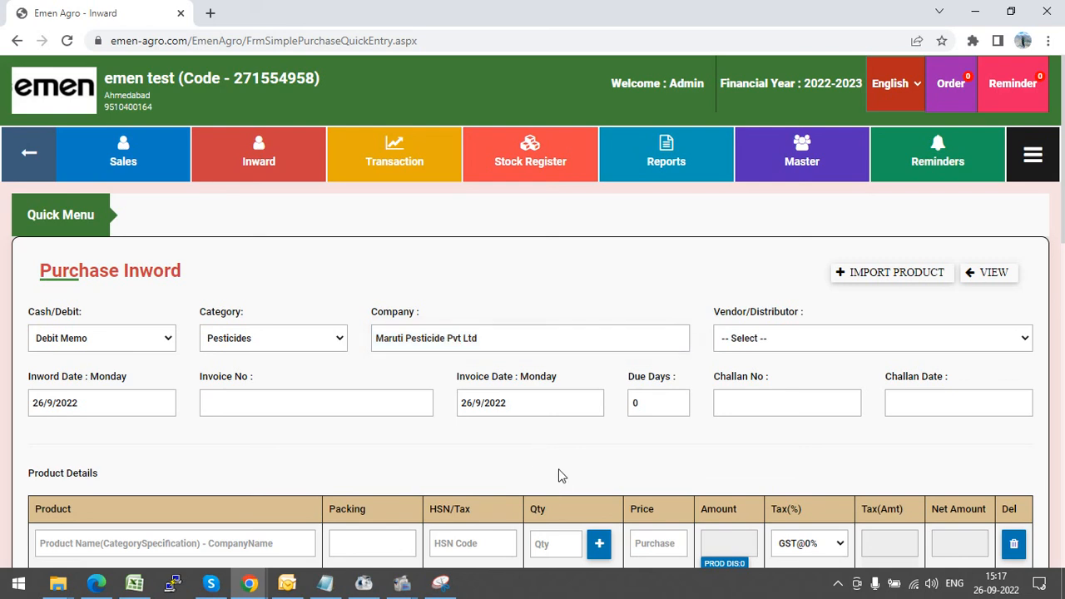
click(811, 339)
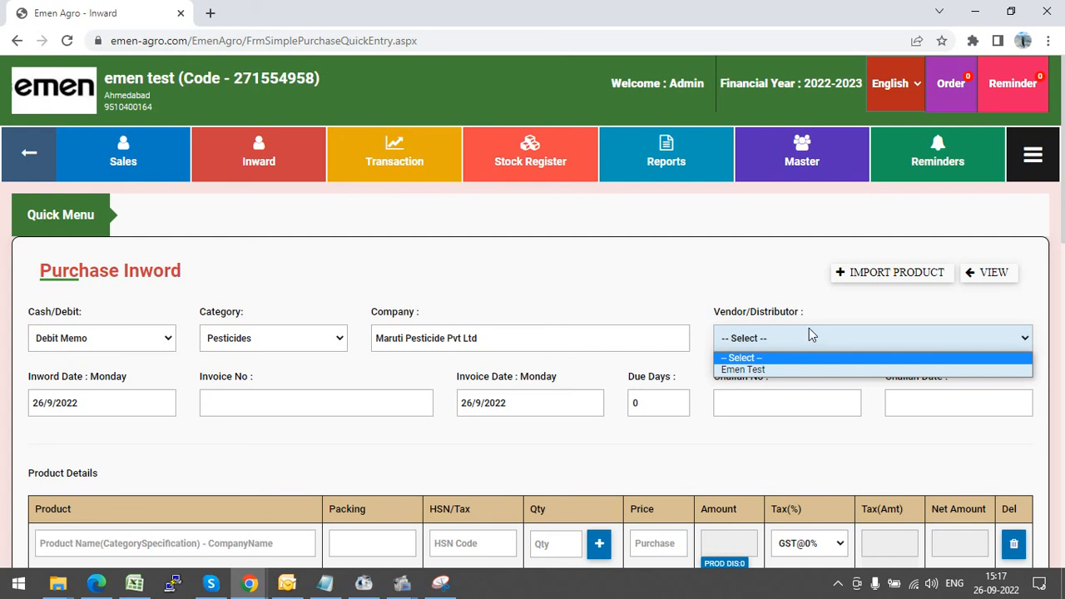
click(758, 370)
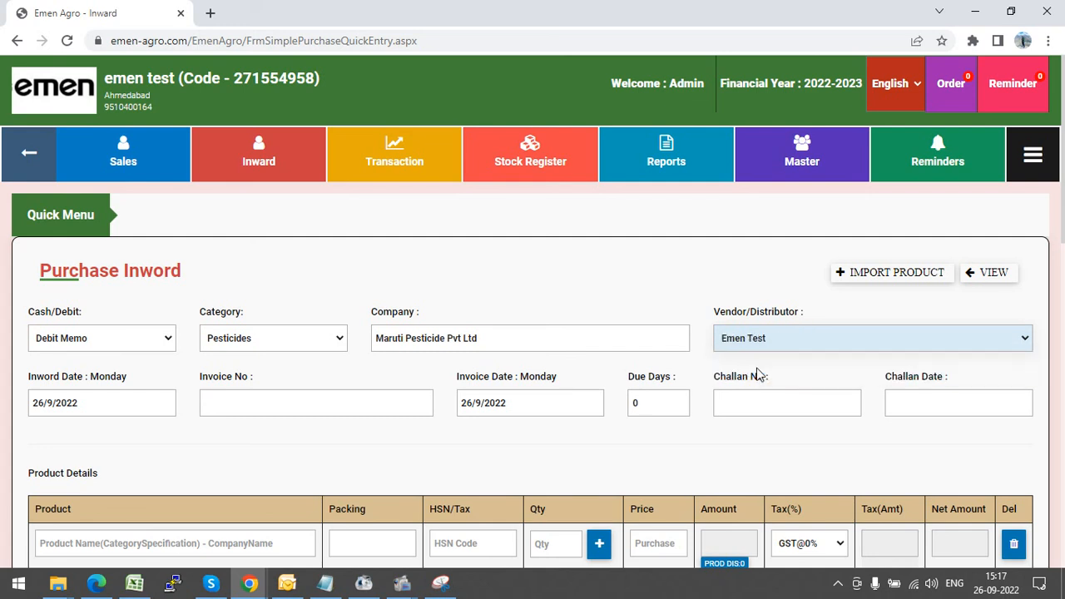
click(770, 341)
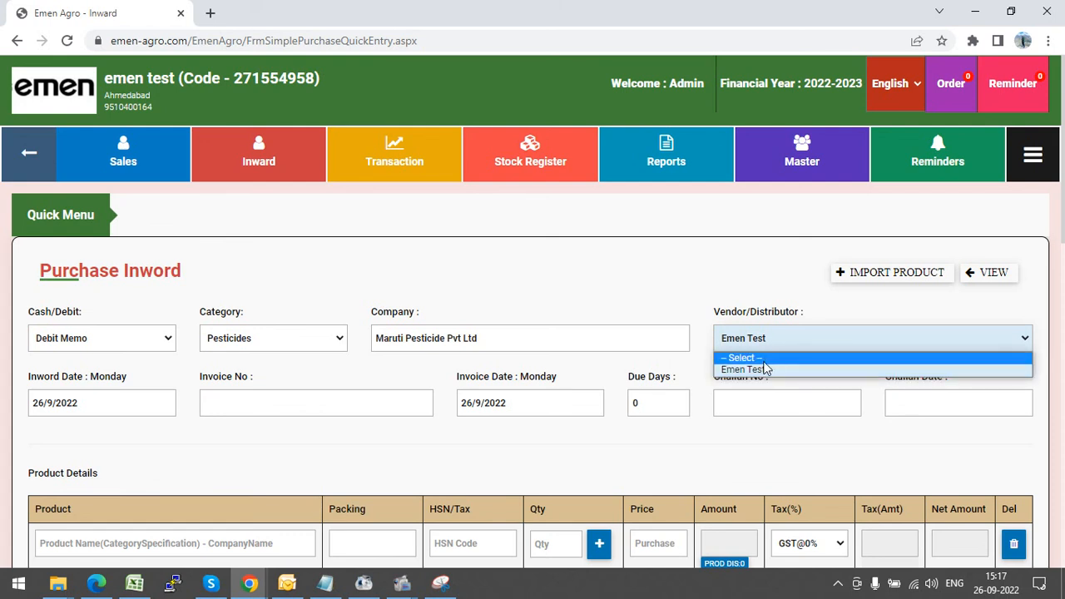
click(754, 357)
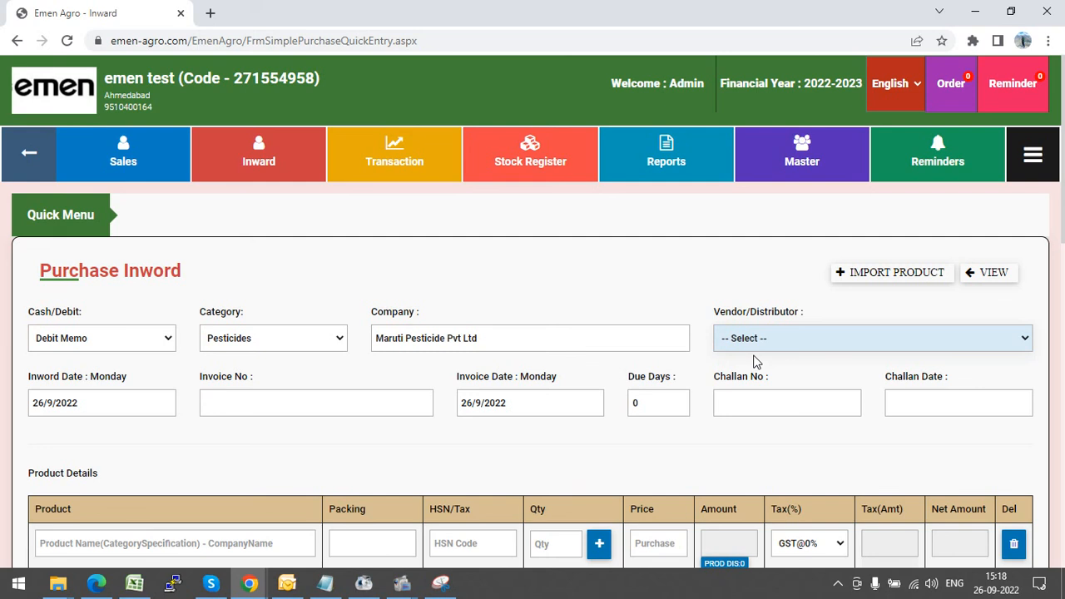
Set the inward date of the purchase to 26/09/2022
click(80, 407)
text(26092022)
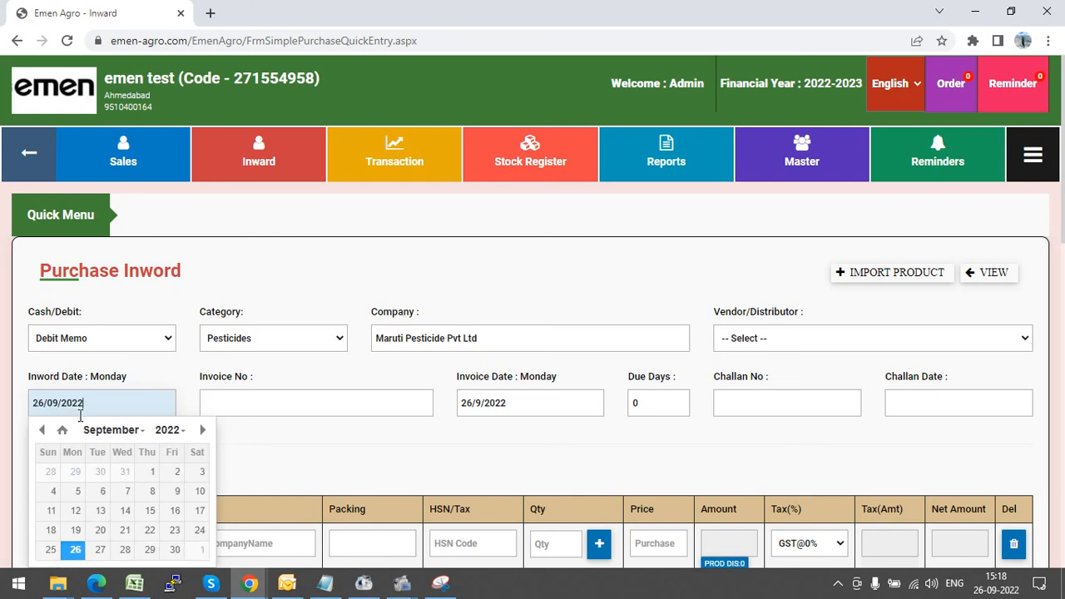
scroll(268, 479, down, 3)
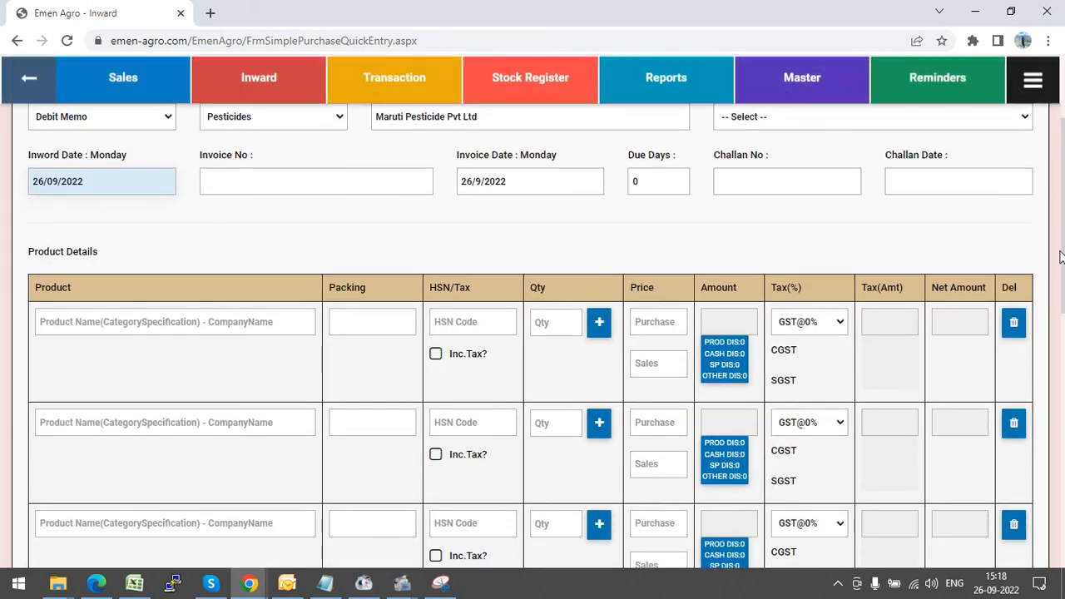
click(62, 166)
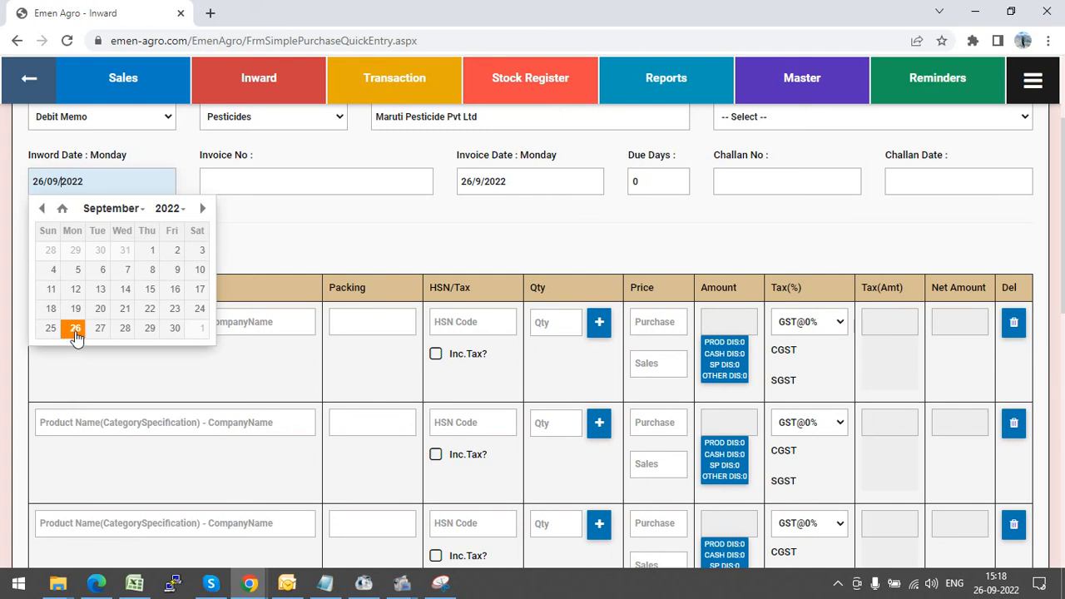
click(78, 335)
Enter test1 as the invoice number and set the invoice date to 26/09/2022
click(273, 187)
text(tes)
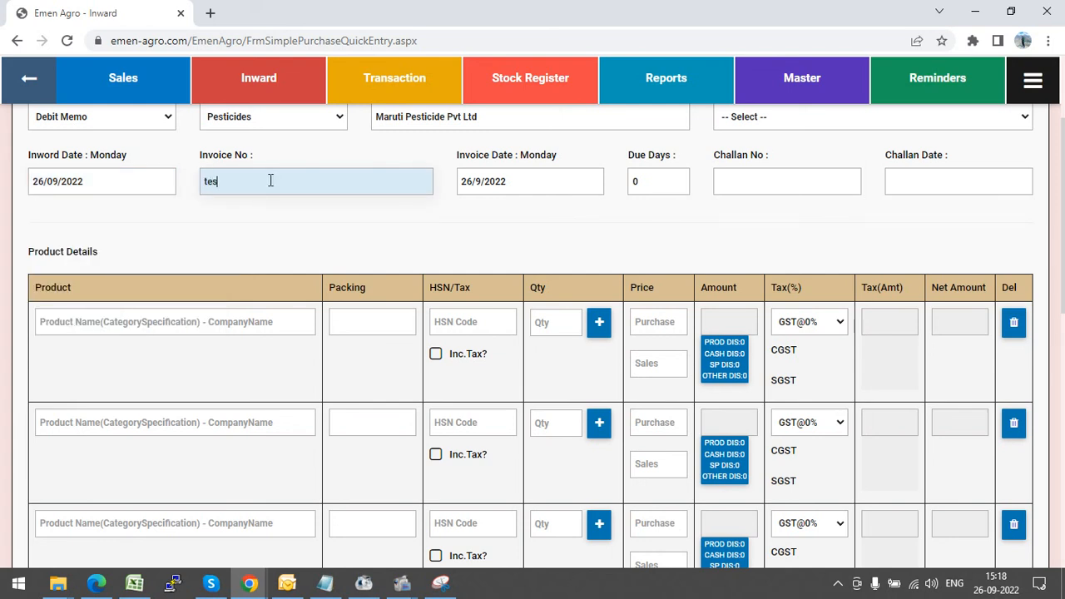
text(t1)
click(519, 182)
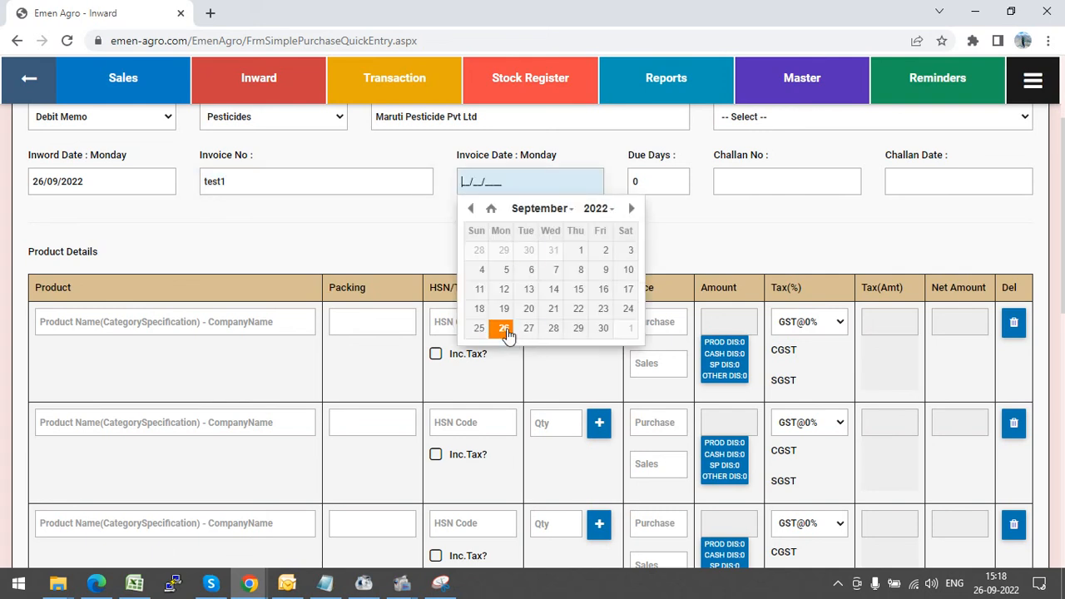
click(503, 328)
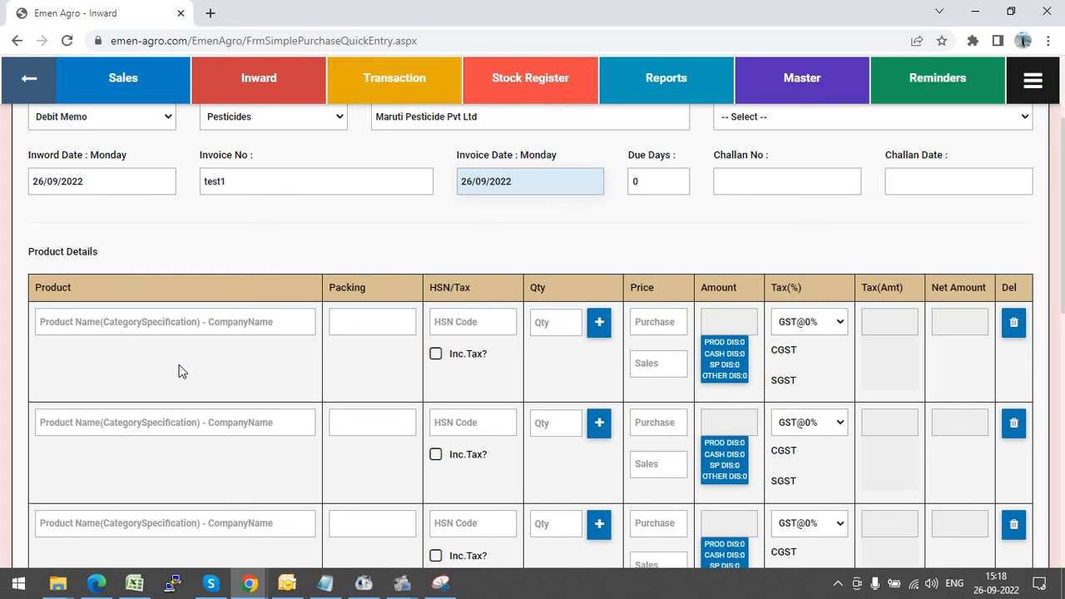
Fill the first product row with Bass (Bifenthrin 10% EC), packing 100 ML and quantity 50
click(162, 322)
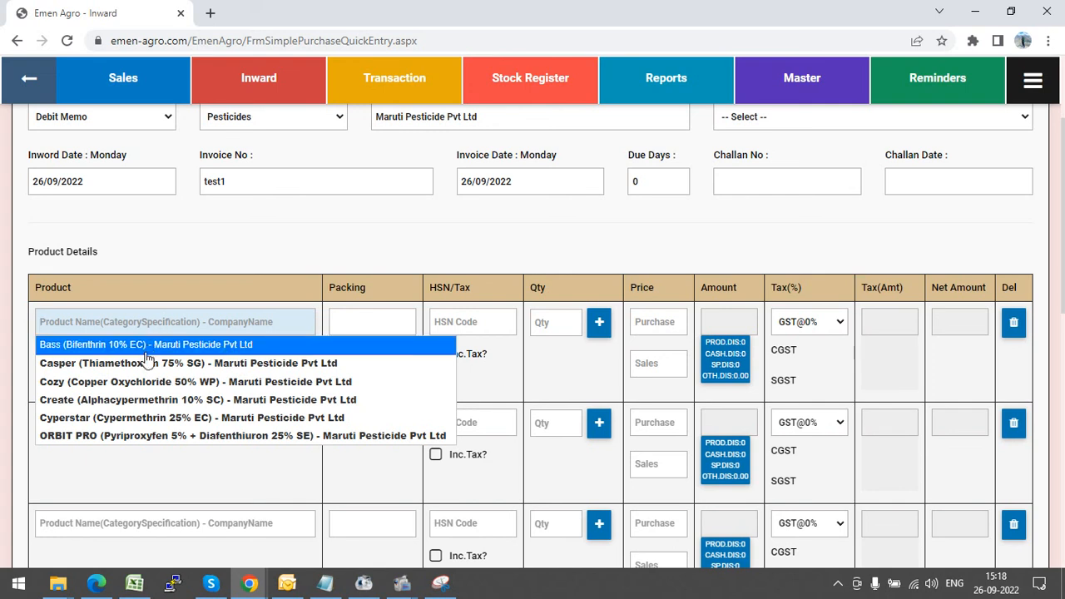
click(156, 346)
click(365, 331)
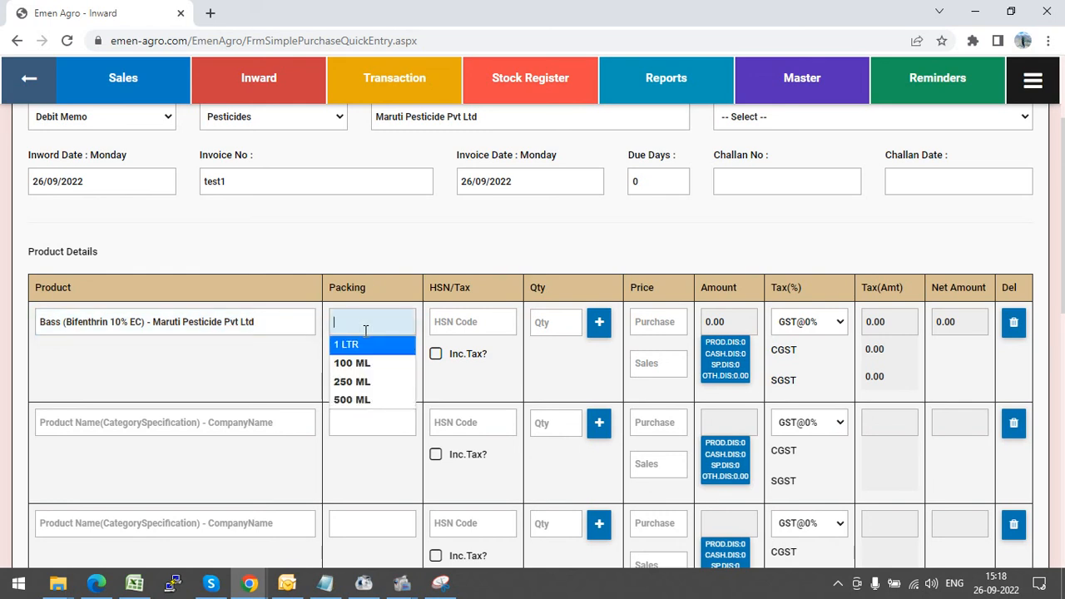
click(359, 367)
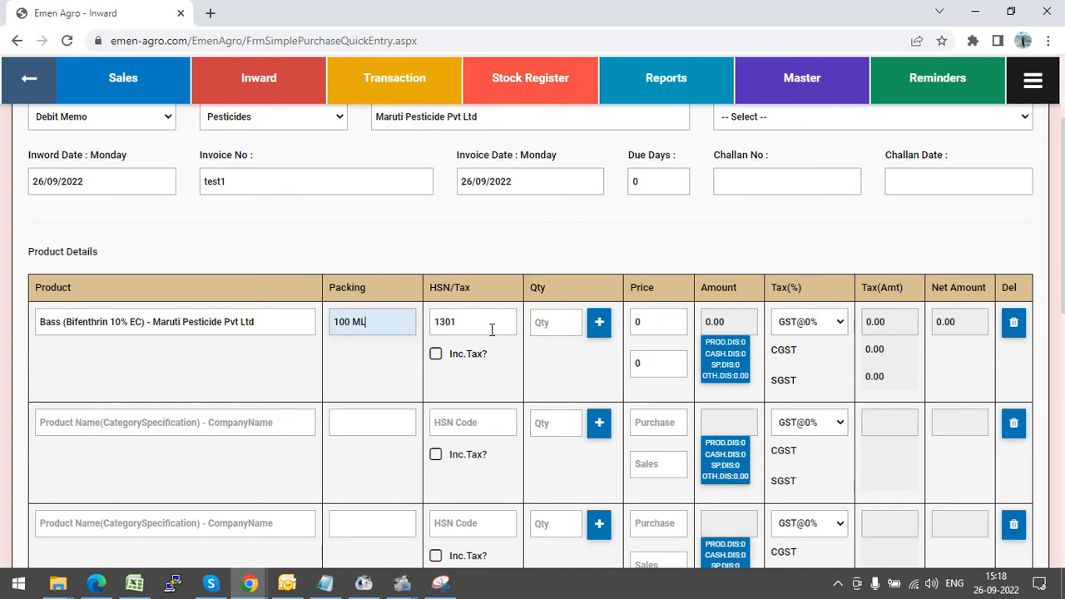
click(560, 323)
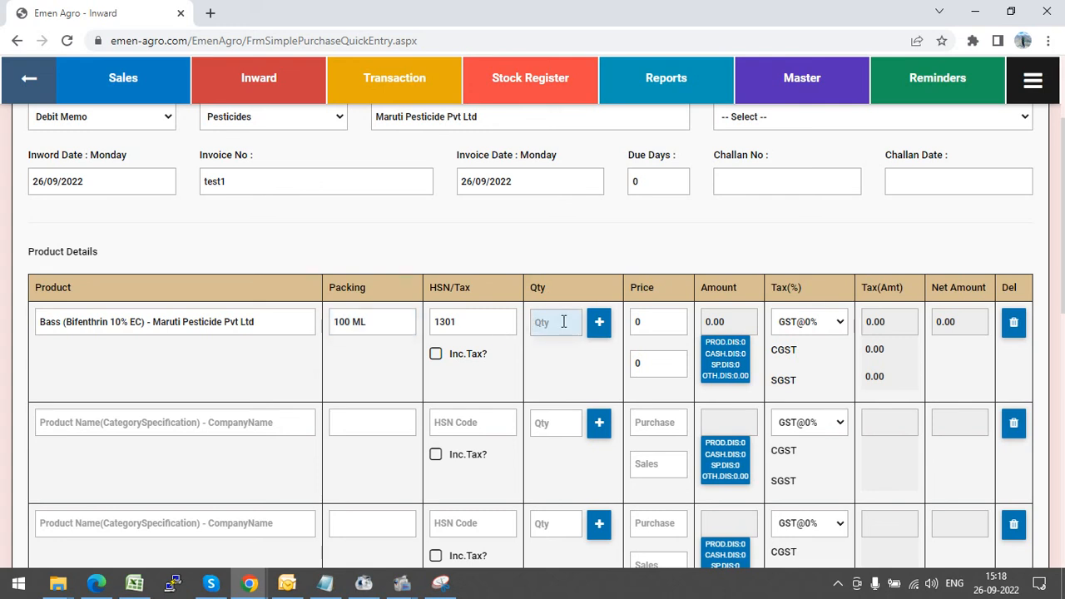
text(50)
click(547, 371)
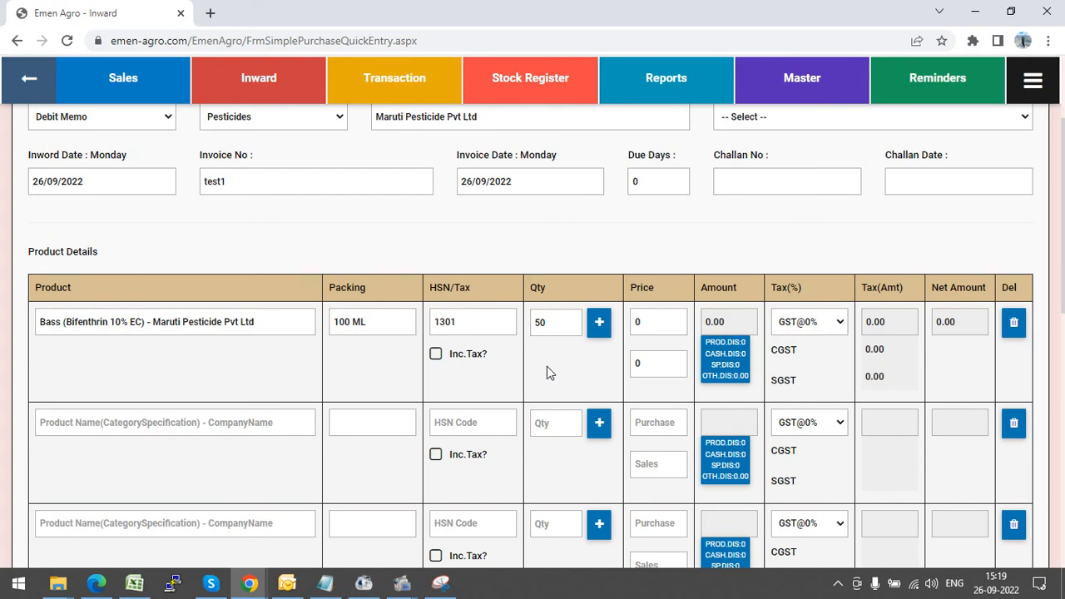
Save a batch for the Bass product with batch number test, manufacturing date 26/09/2021 and expiry date 24/05/2025
click(599, 324)
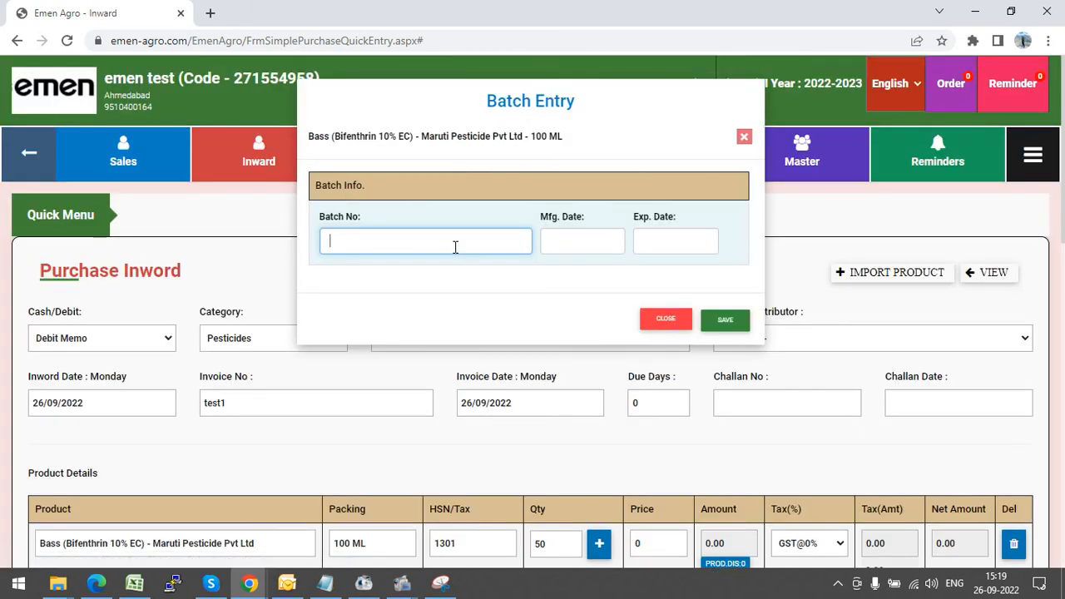
text(test)
key(Tab)
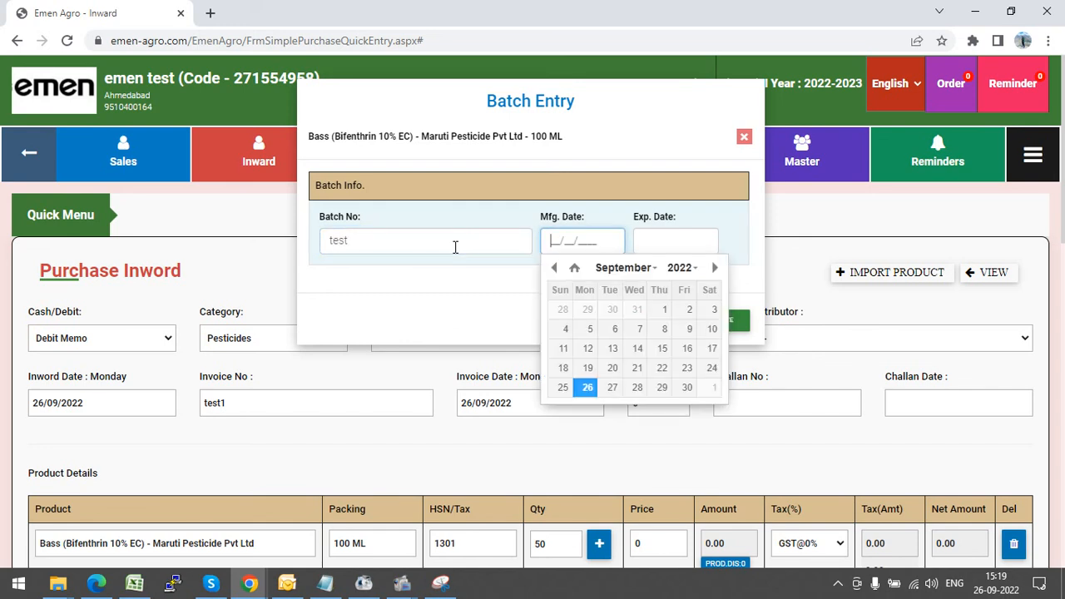
text(26/09/2021)
click(664, 241)
text(24052025)
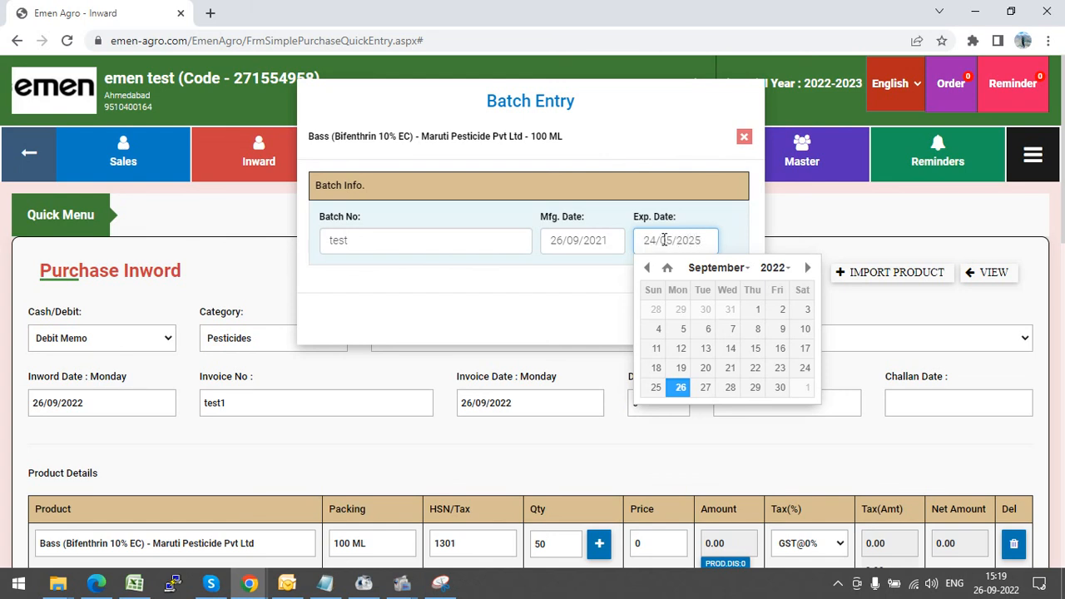
click(503, 317)
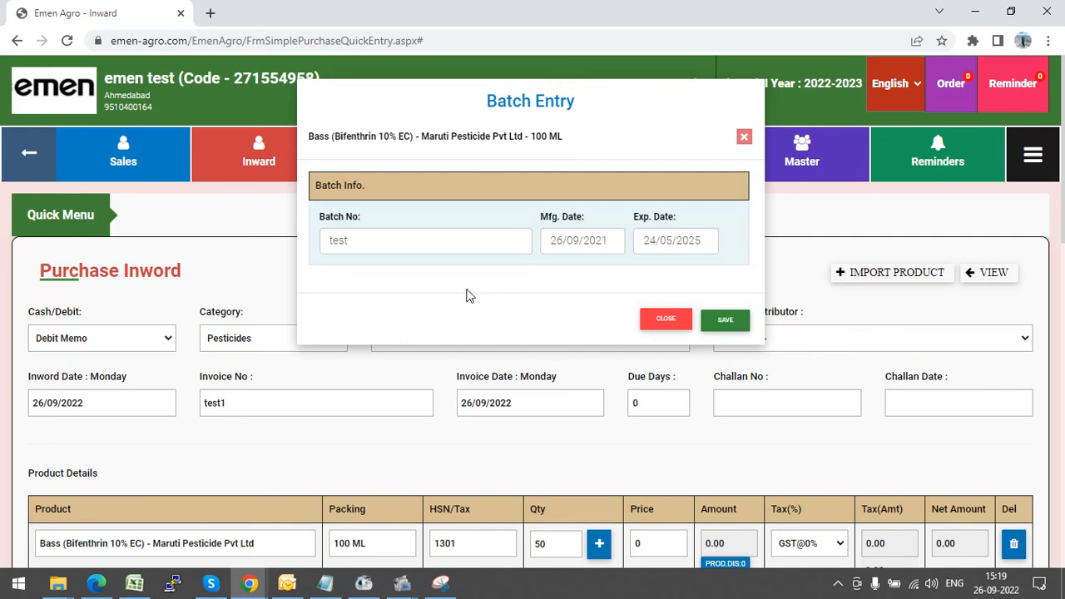
click(727, 324)
Set the Bass product's purchase price to 450 and its sales price to 500
scroll(604, 438, down, 3)
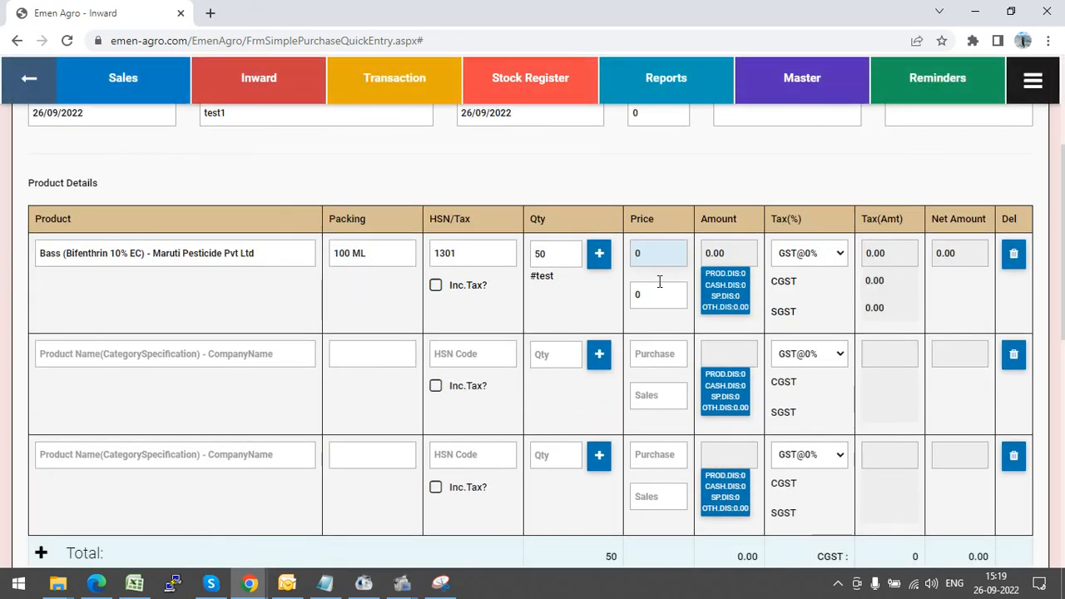
key(BackSpace)
text(450)
click(676, 296)
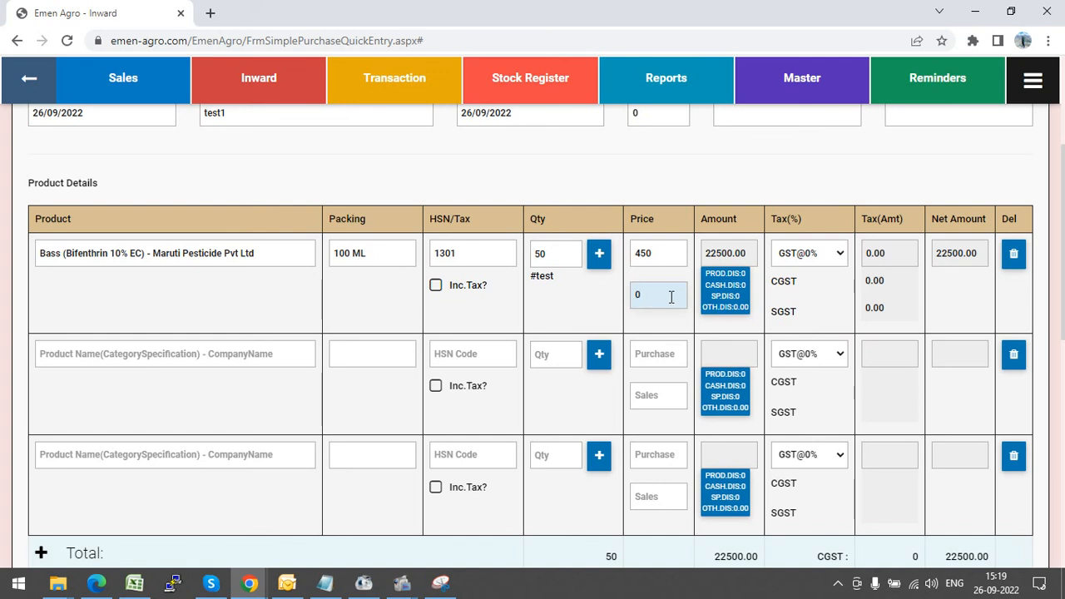
key(BackSpace)
text(500)
click(728, 327)
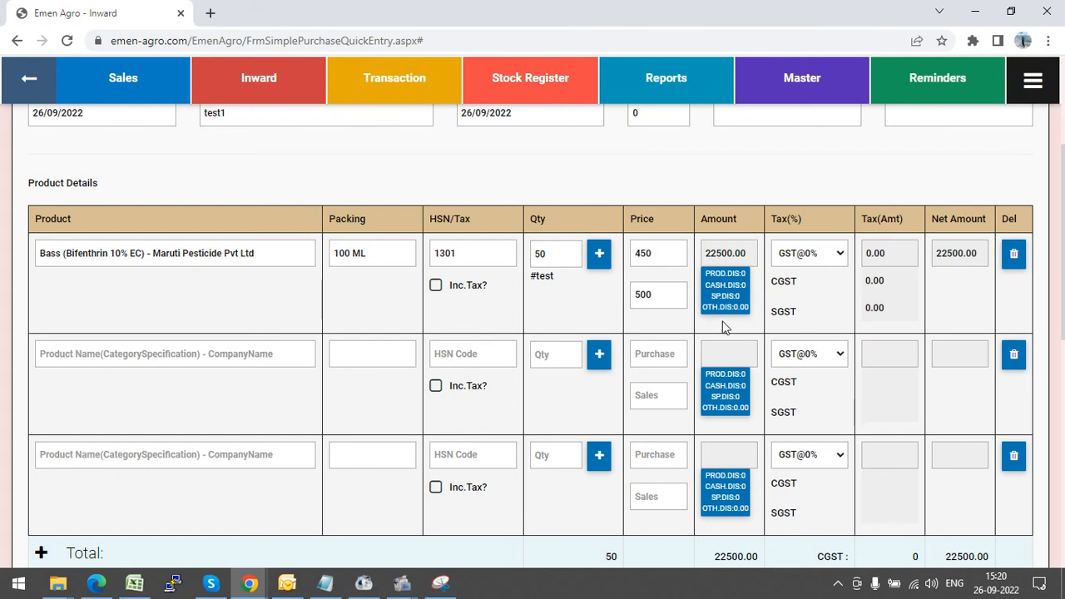
Examine the discount types available for the Bass product, and close the discount entry without entering any
click(726, 299)
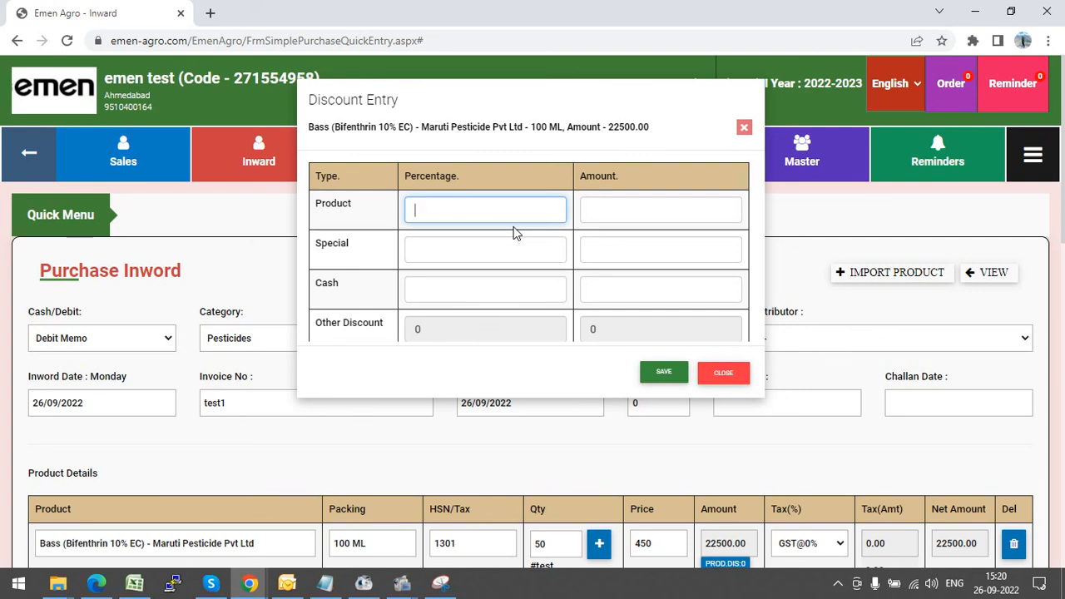
scroll(513, 232, down, 1)
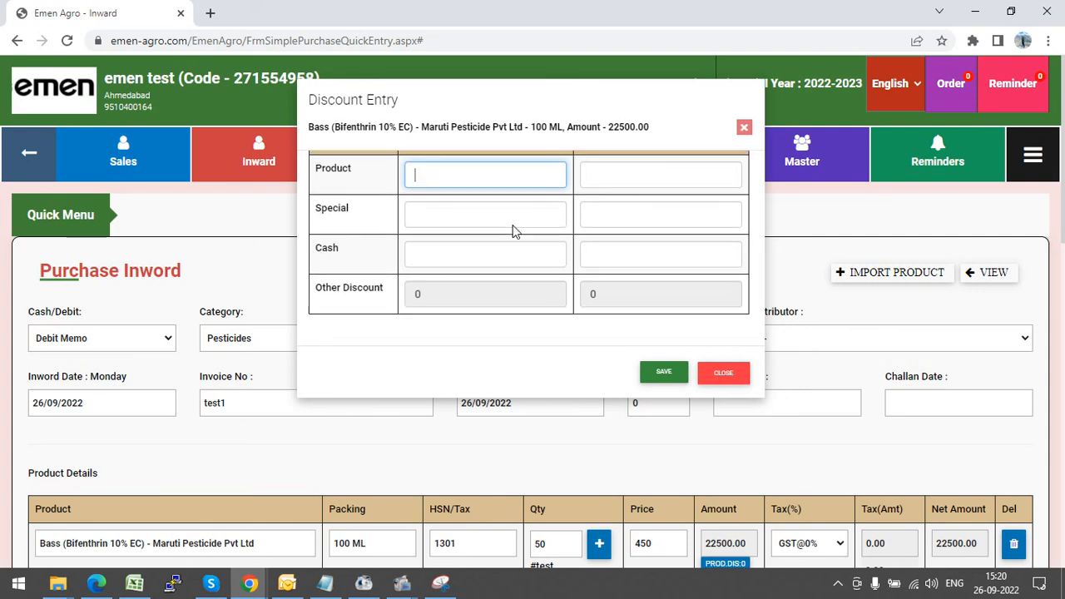
scroll(513, 232, up, 1)
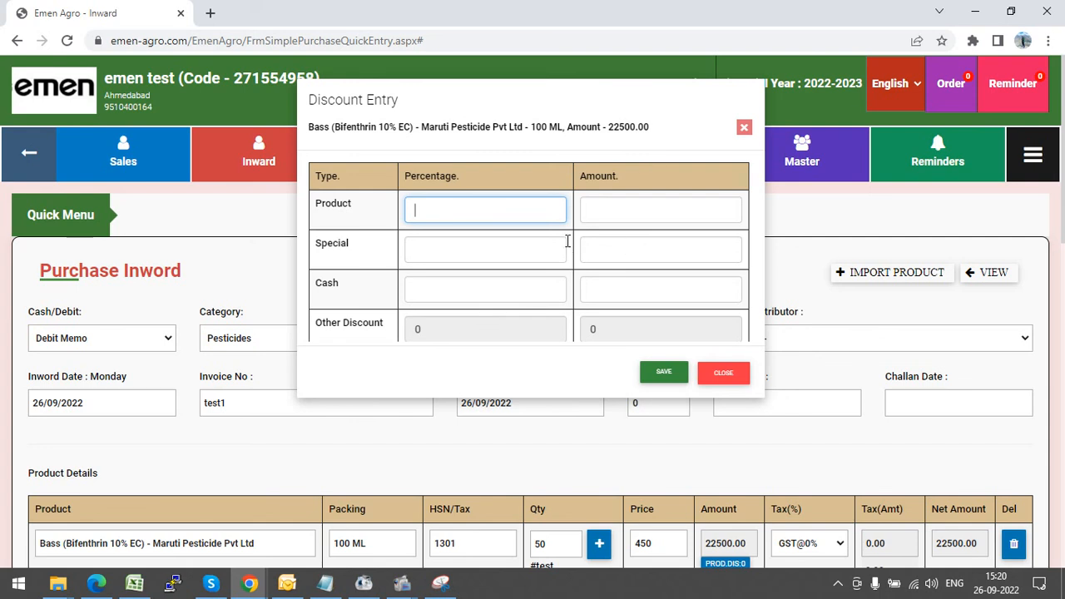
click(726, 375)
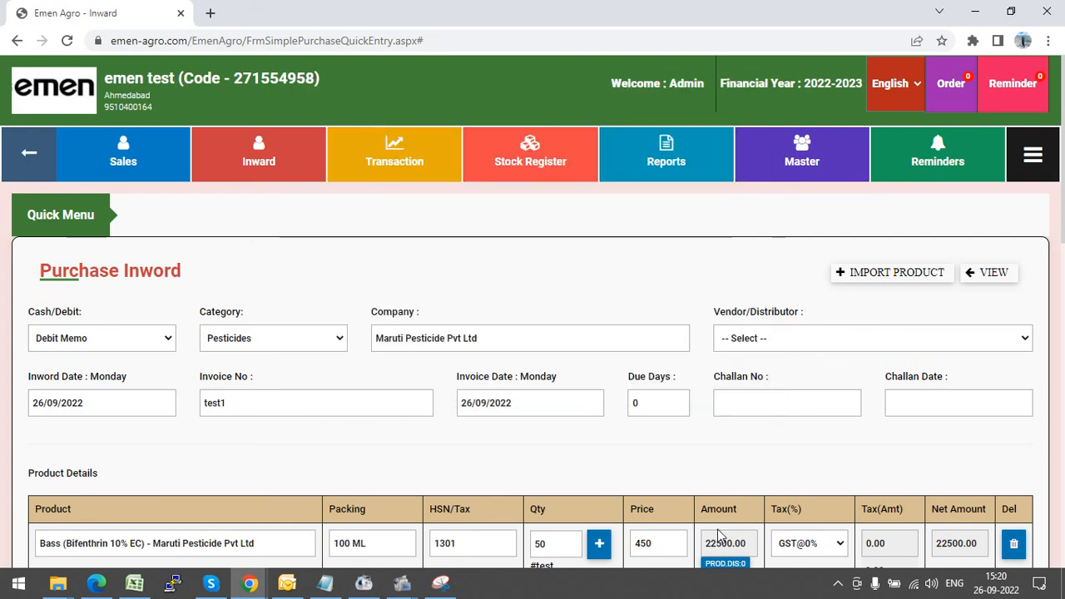
Set the Bass product's tax rate to GST@18%
scroll(721, 541, down, 3)
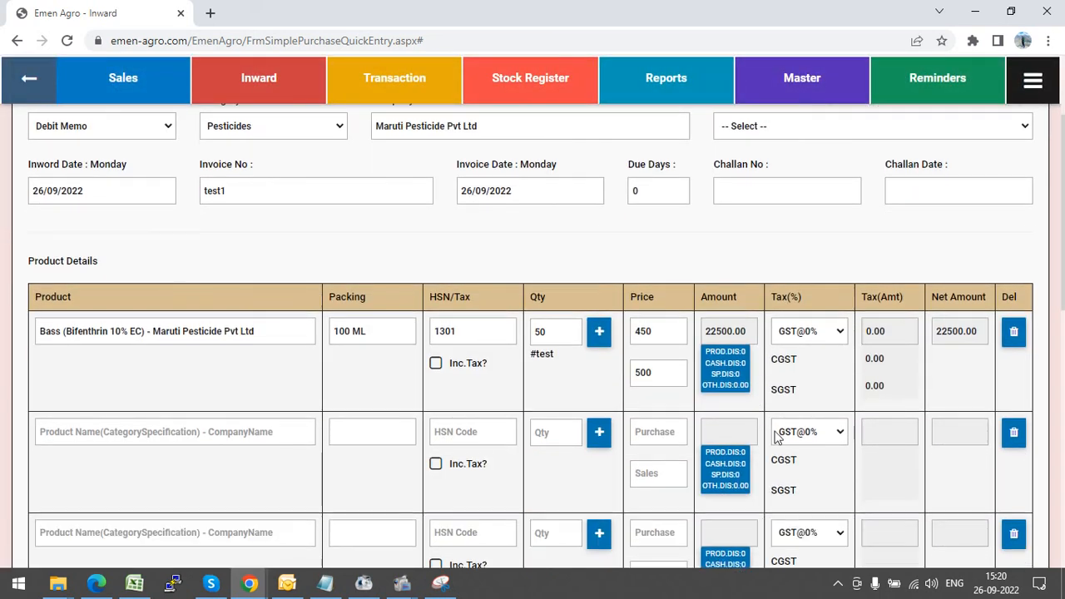
click(835, 331)
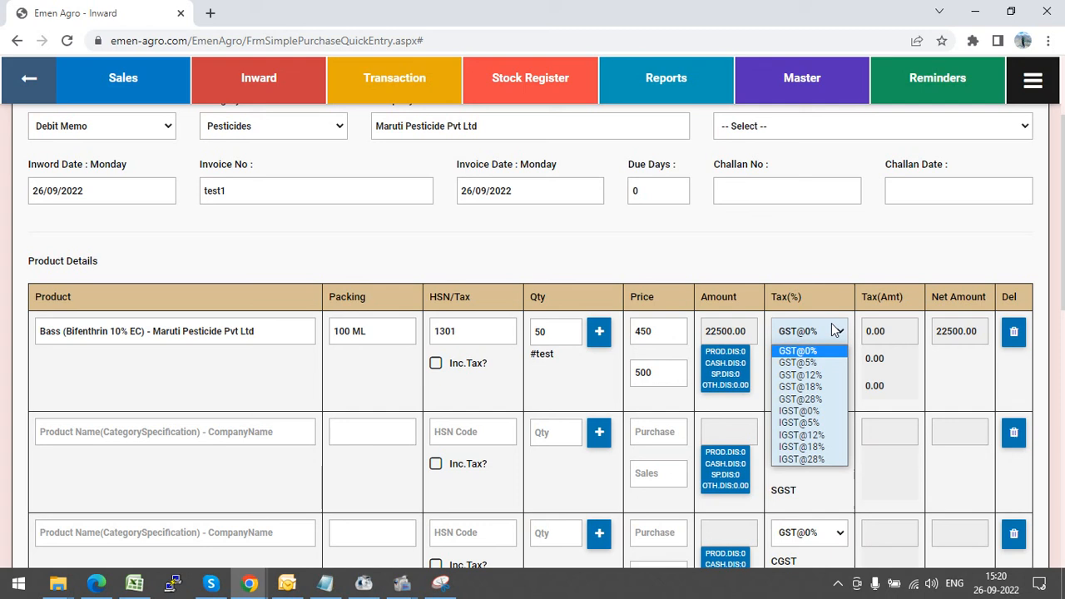
click(818, 387)
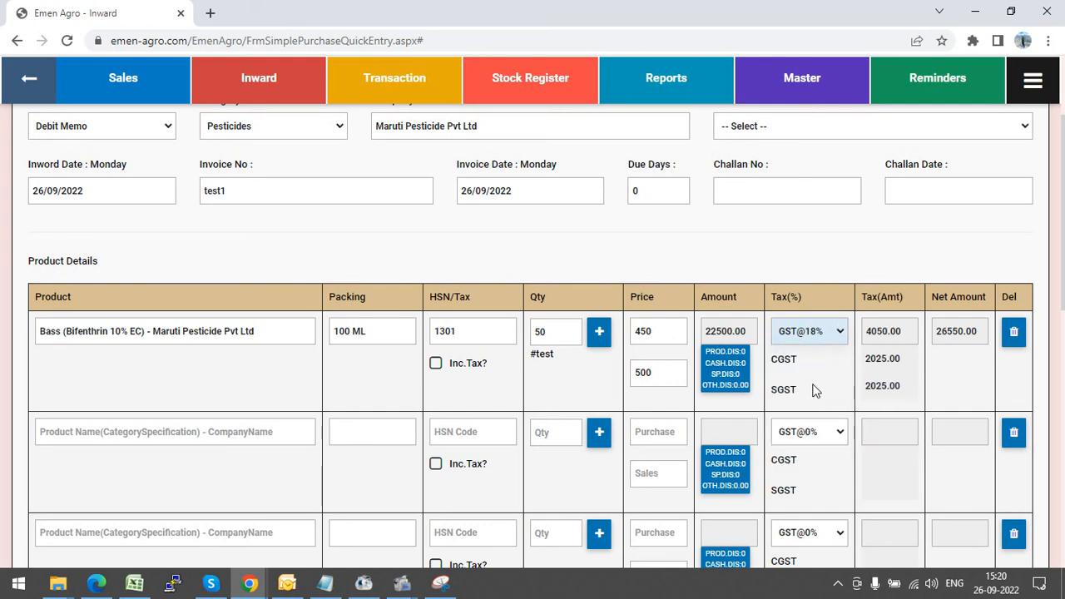
click(903, 331)
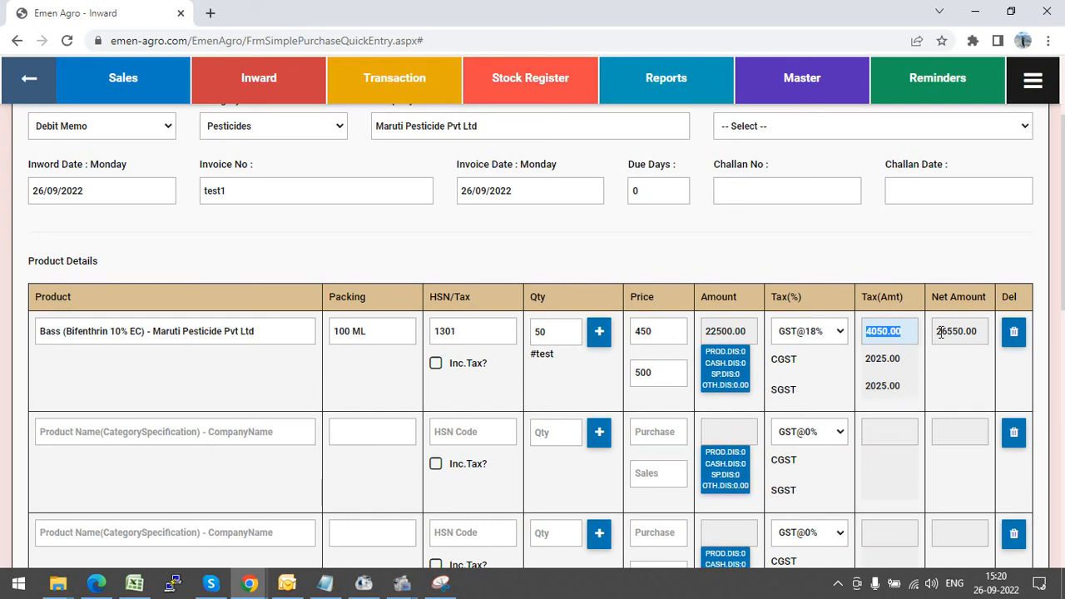
Examine the purchase totals below the product rows, including the discount, tax, round-up, bill and debit amounts
scroll(944, 333, down, 1)
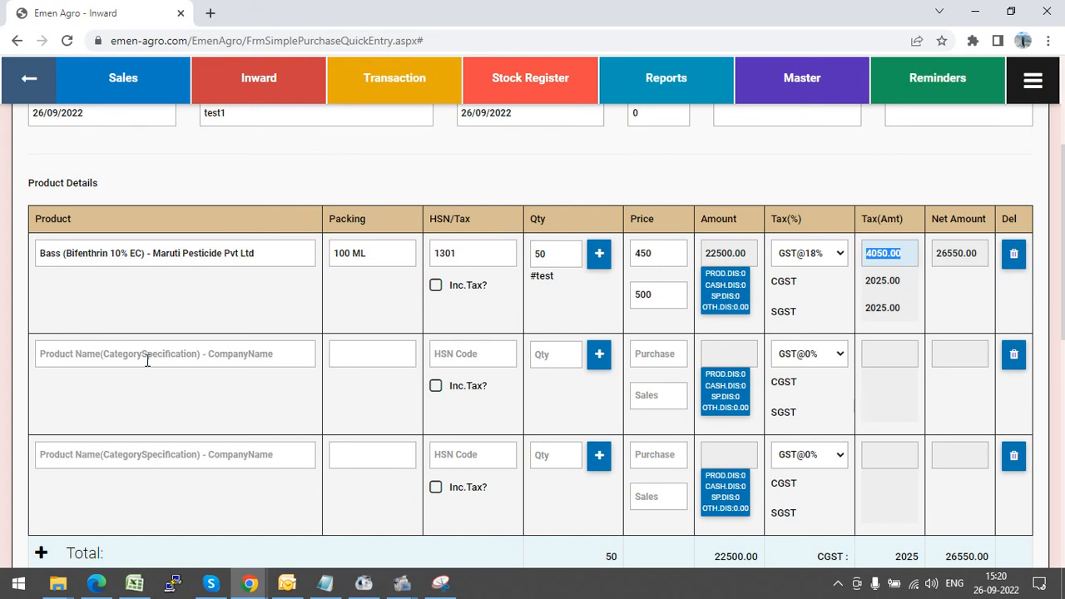
scroll(147, 360, down, 2)
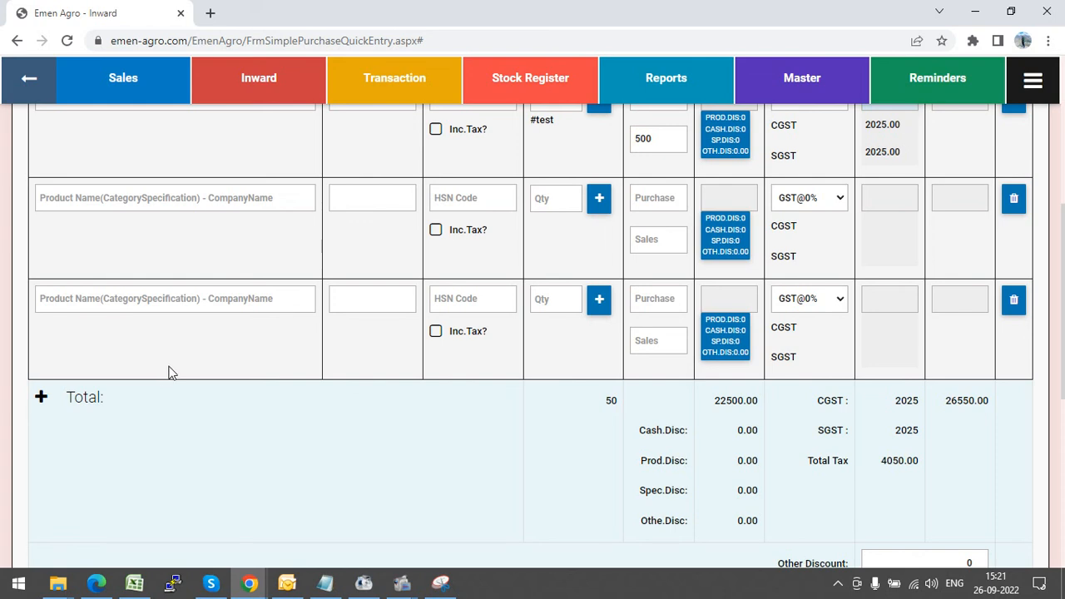
scroll(175, 360, up, 4)
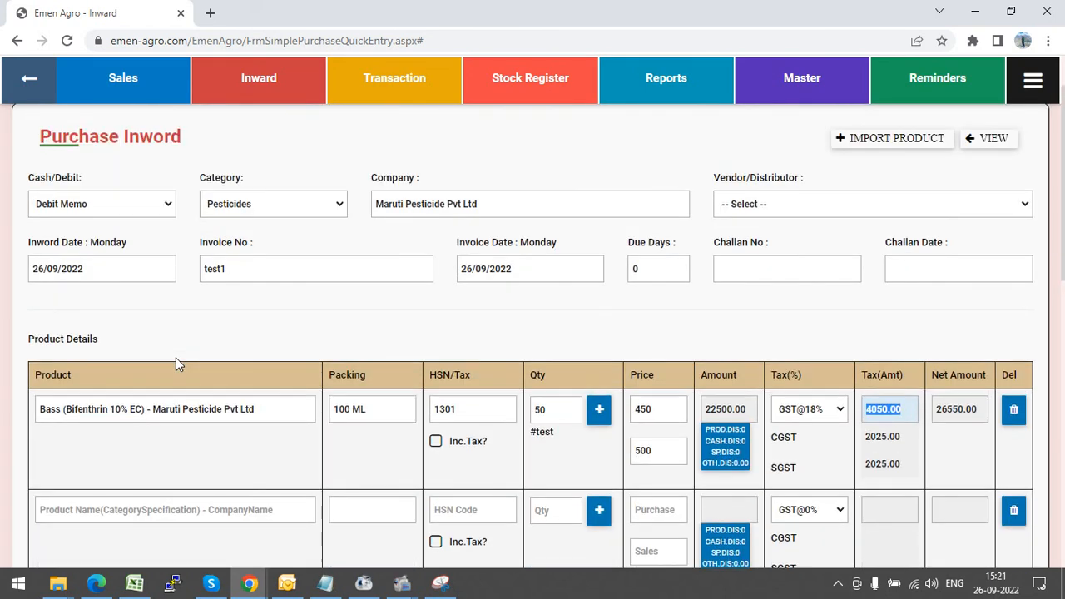
scroll(179, 351, down, 1)
scroll(181, 354, down, 4)
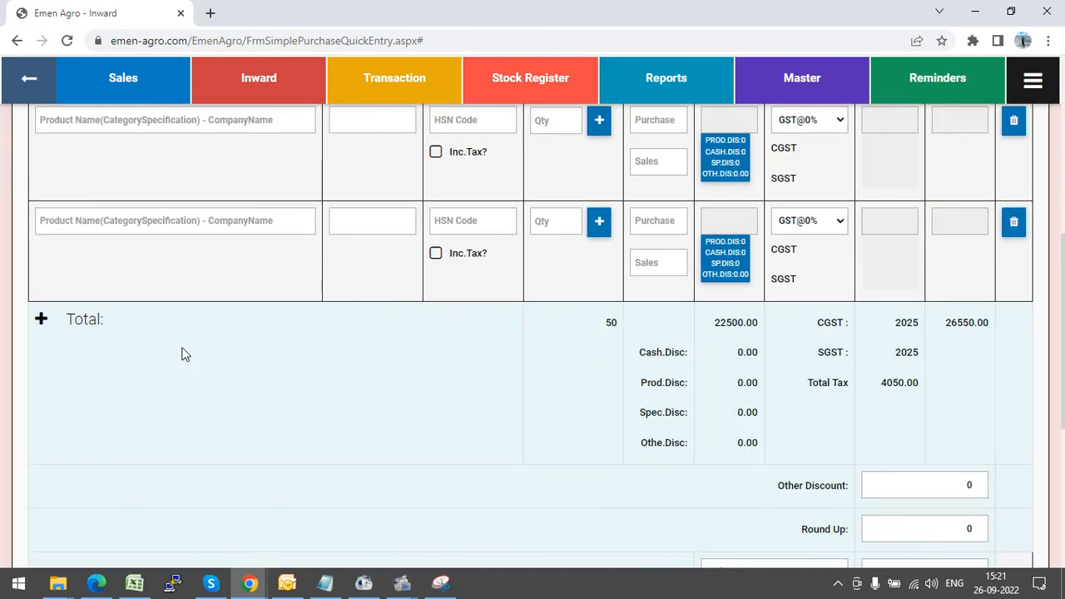
scroll(185, 355, down, 2)
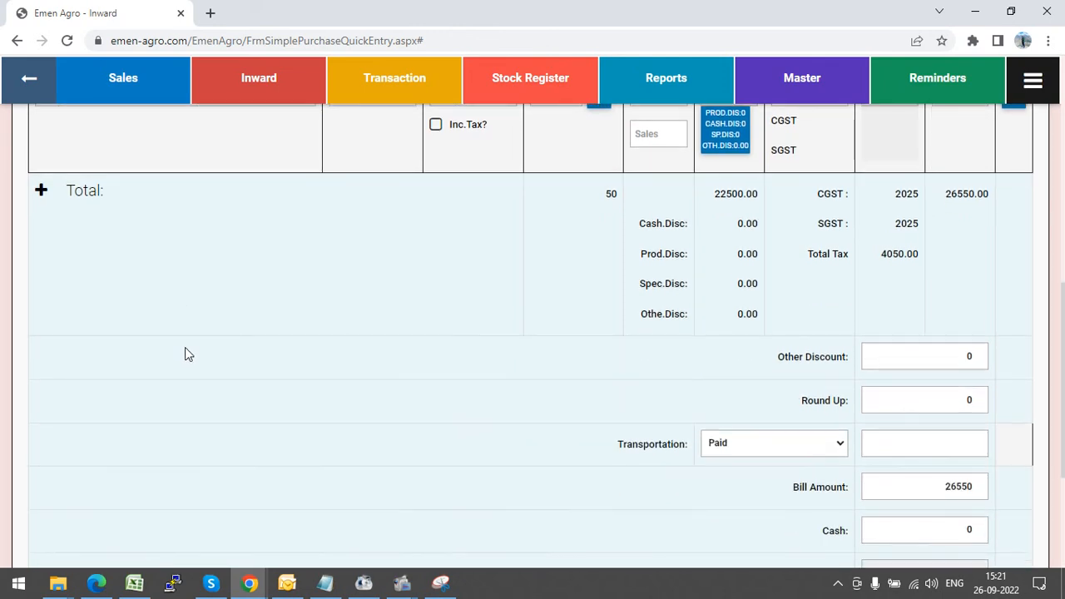
scroll(185, 354, down, 2)
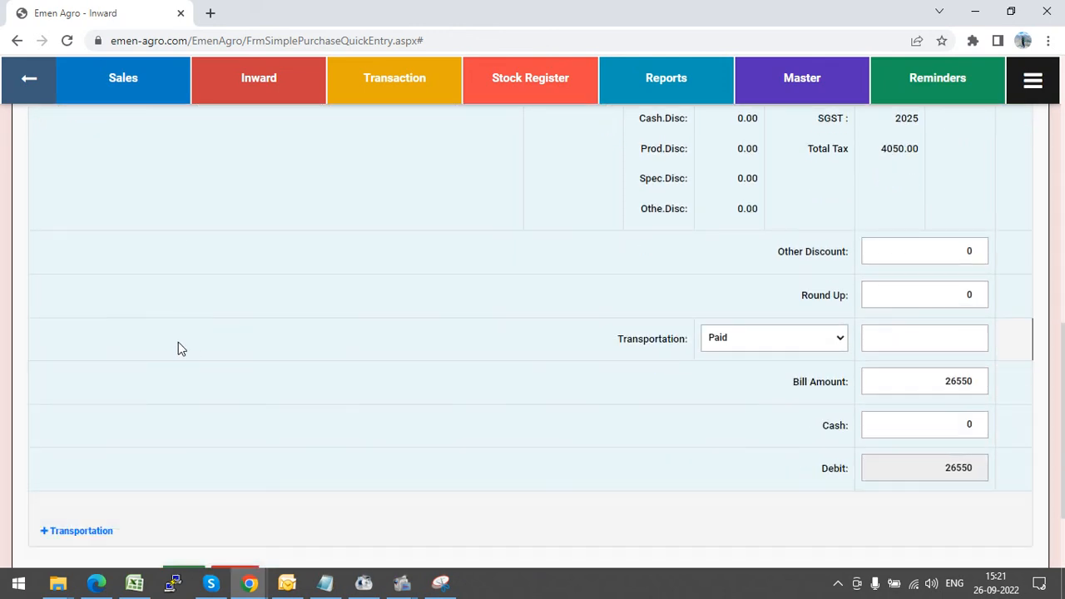
click(984, 252)
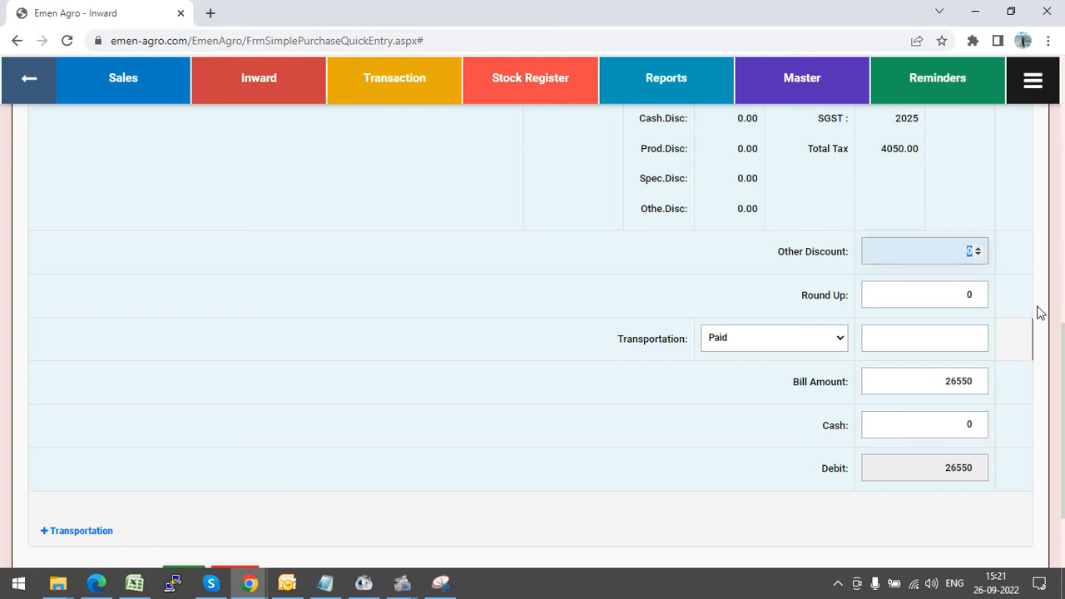
key(Return)
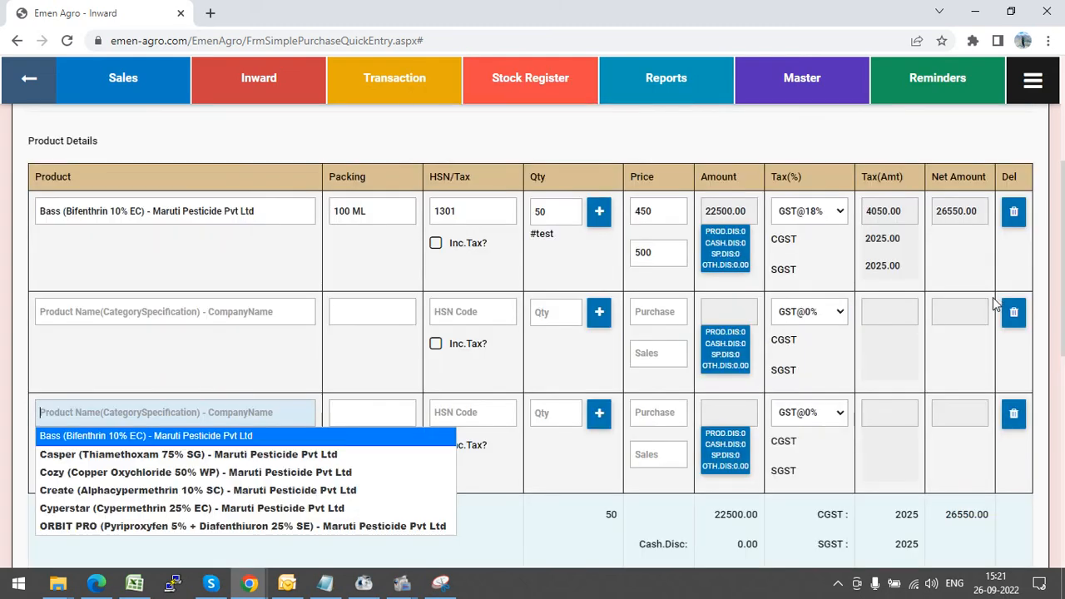
click(295, 352)
scroll(928, 333, down, 6)
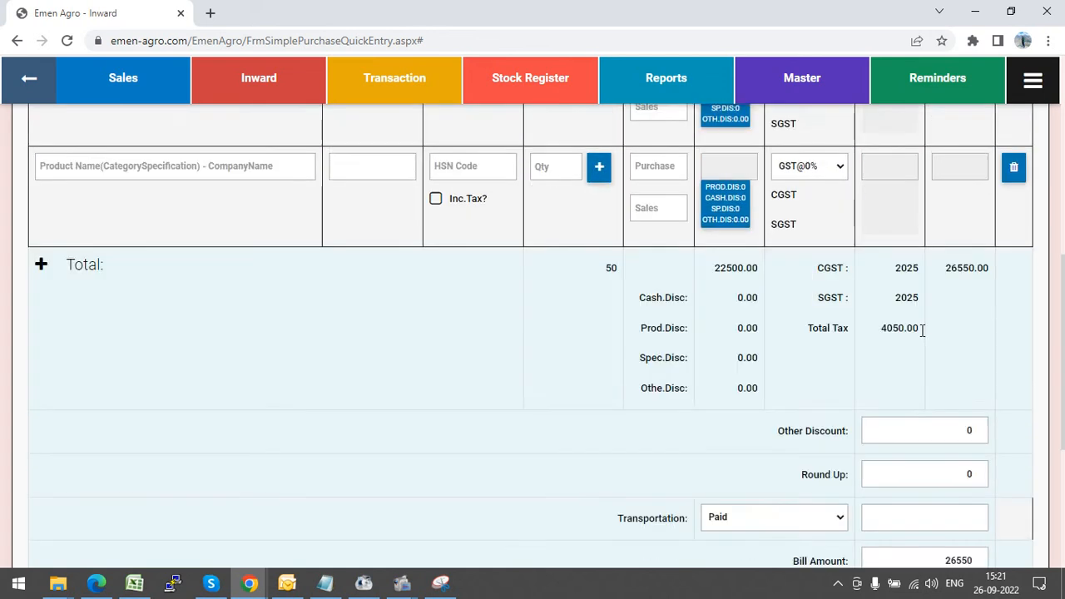
scroll(918, 333, up, 1)
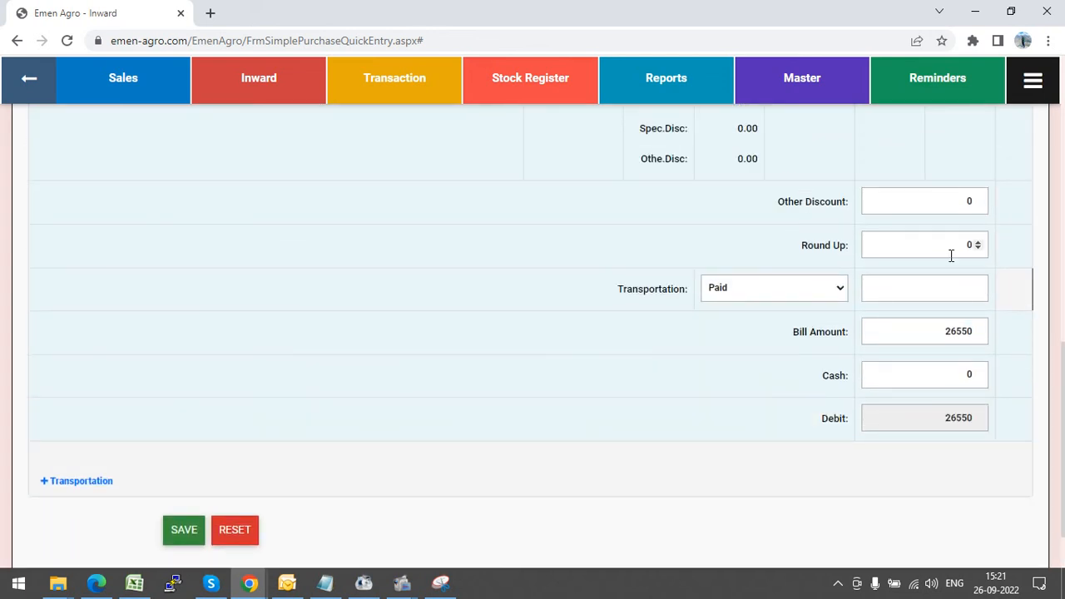
Try a transportation charge of 500 with the Paid option, check the other payment options, and clear the amount
click(804, 295)
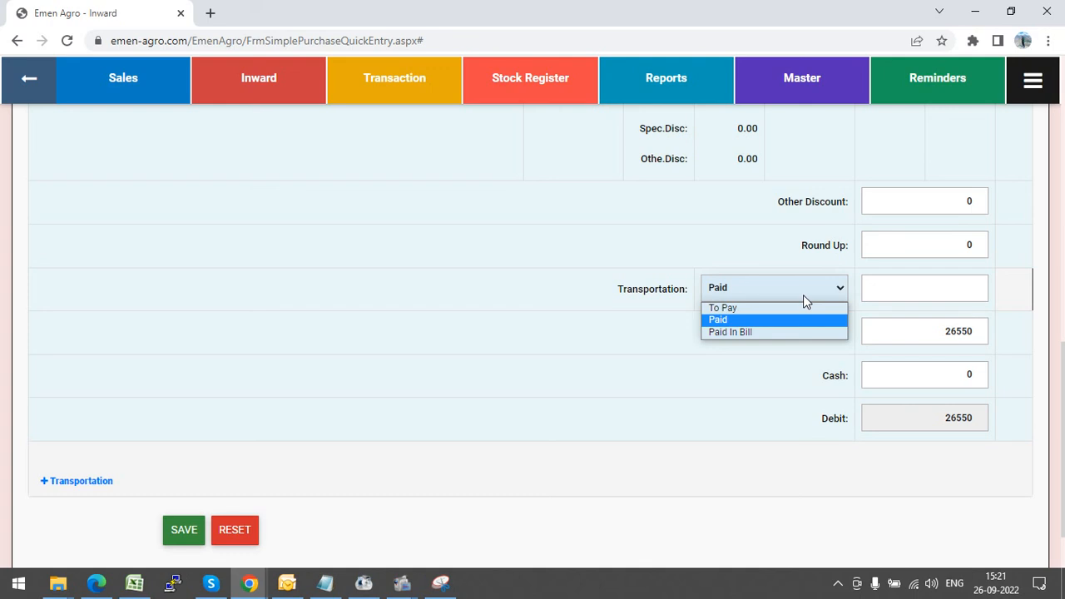
click(930, 287)
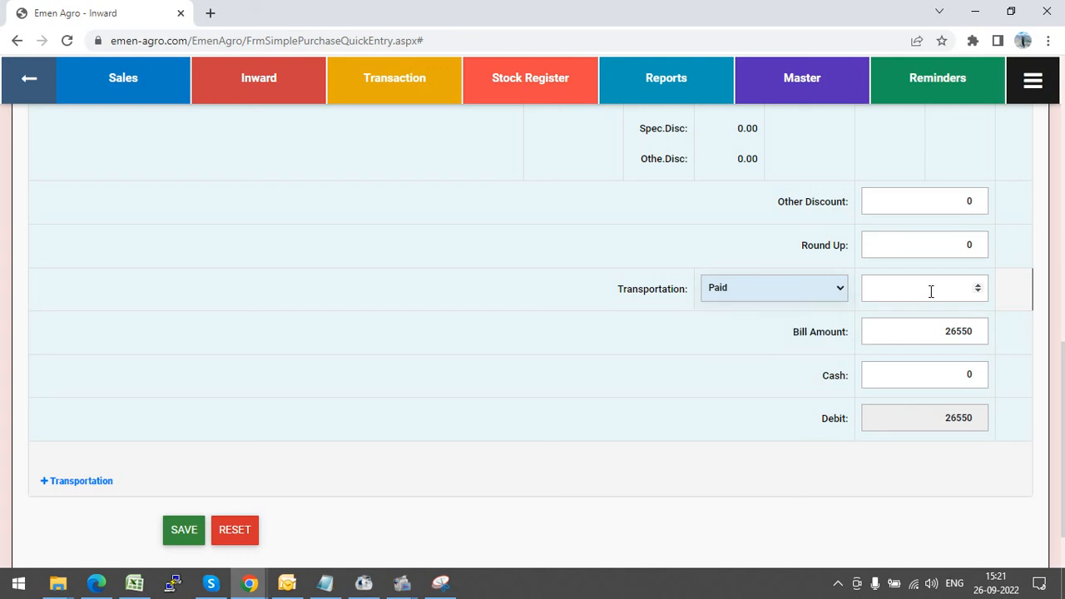
click(929, 286)
text(500)
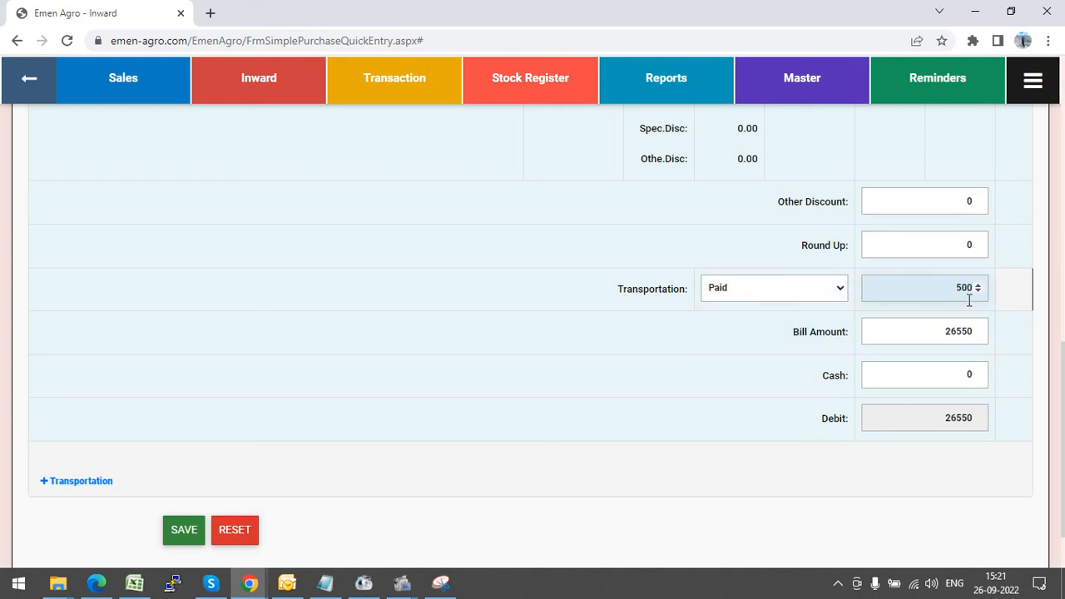
click(797, 288)
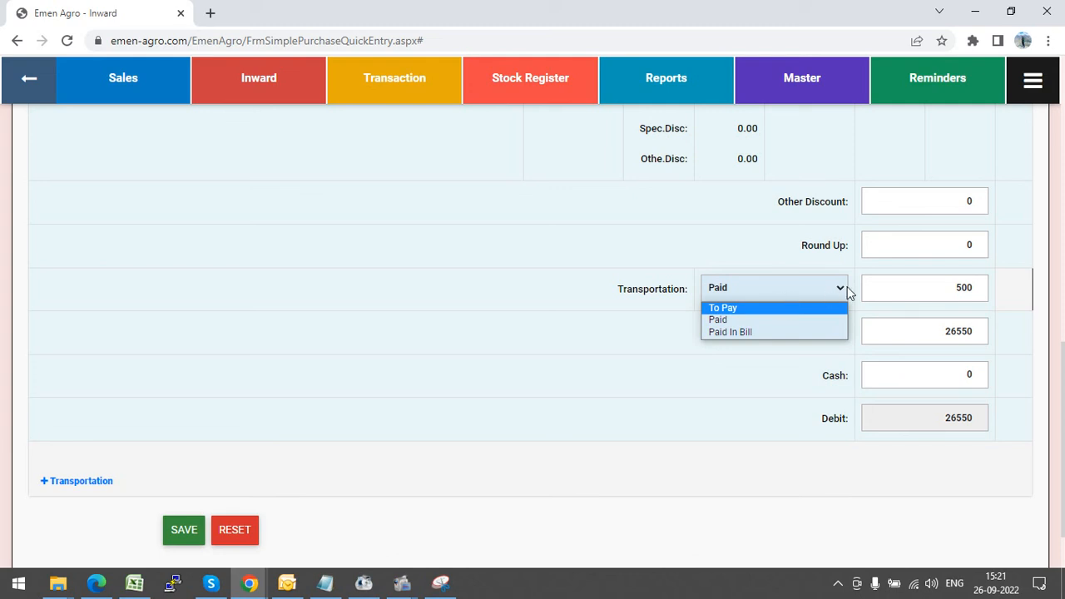
click(927, 287)
key(BackSpace)
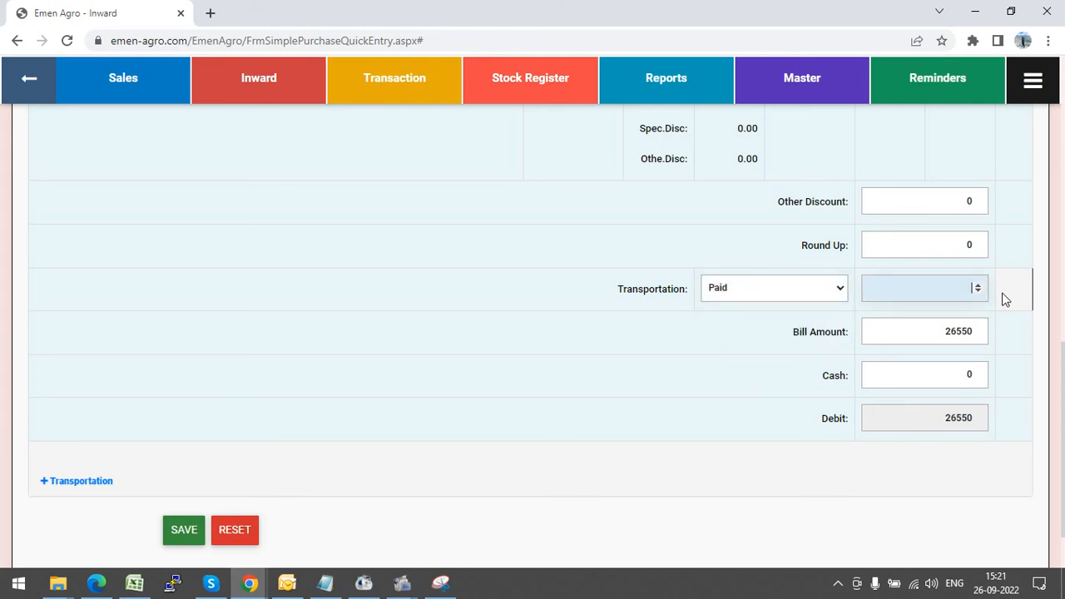
Check the bill and debit amounts, then expand the additional transportation details to examine their fields and collapse them without entering anything
click(790, 423)
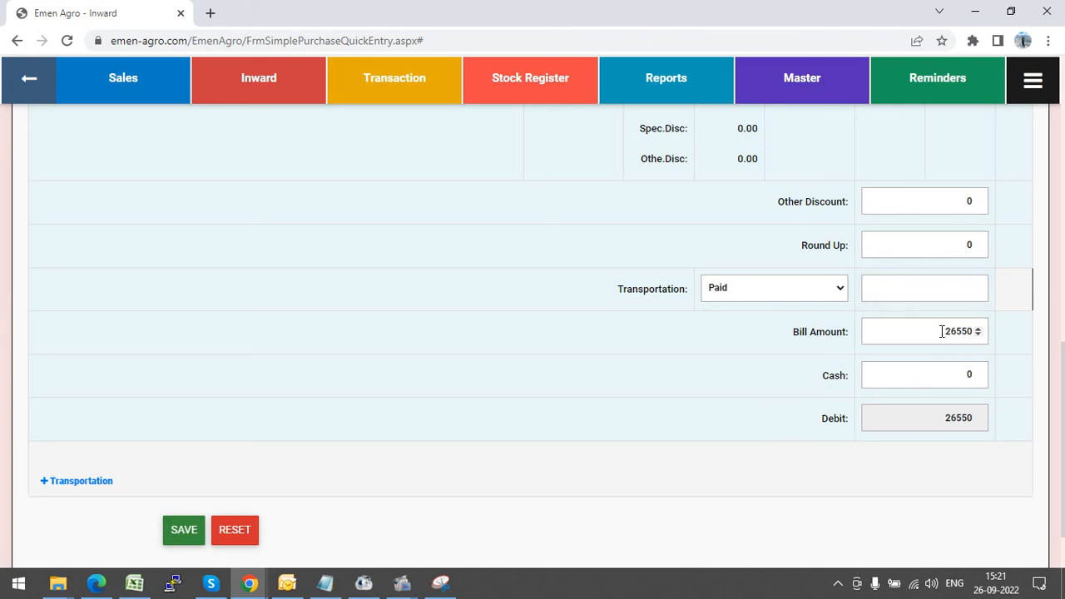
drag(942, 331, 978, 332)
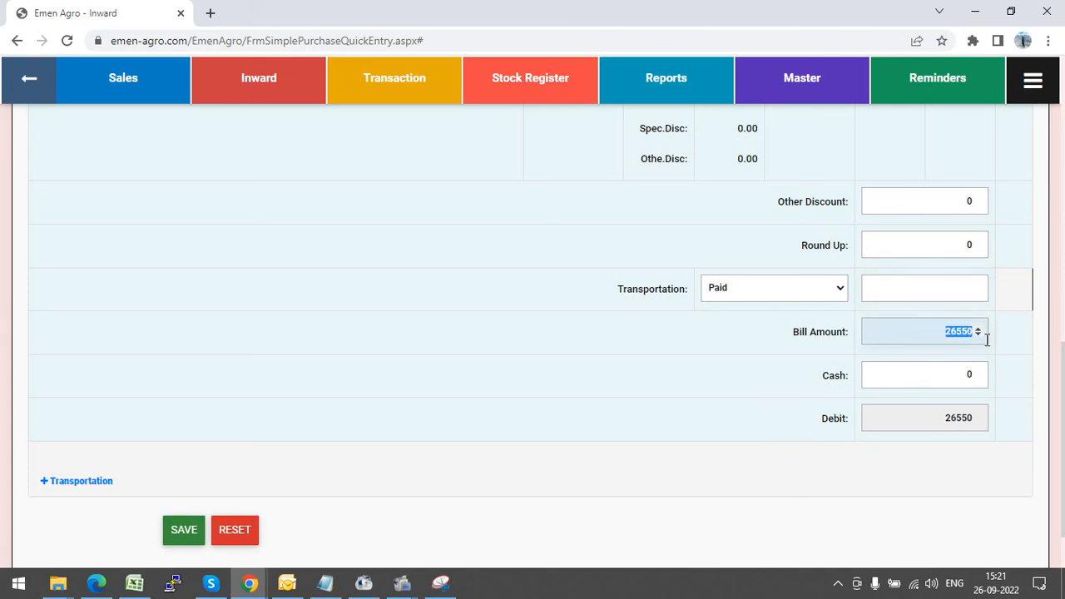
click(887, 464)
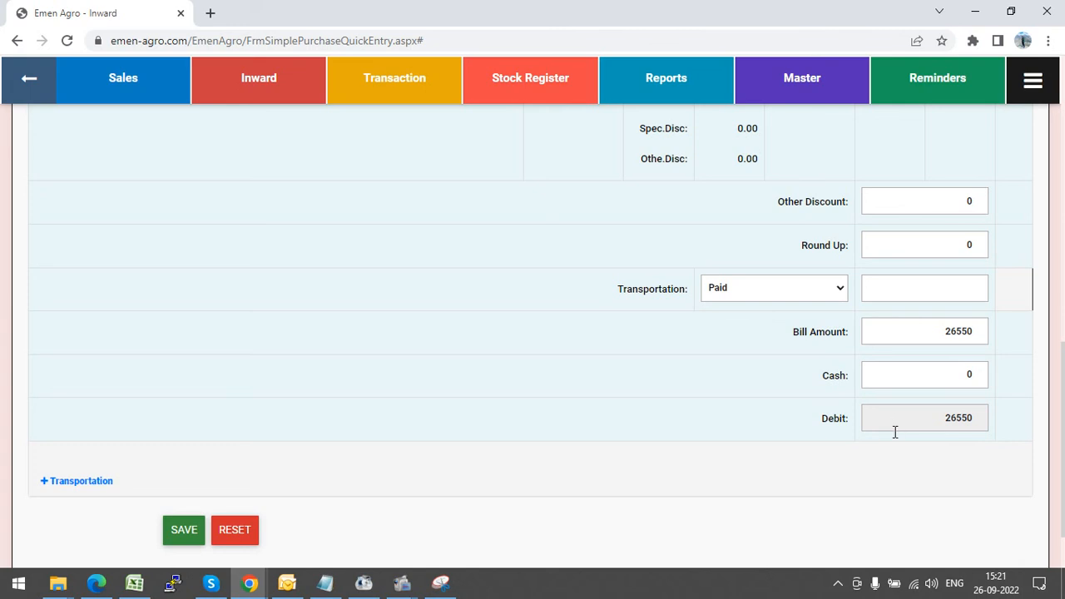
scroll(899, 433, down, 1)
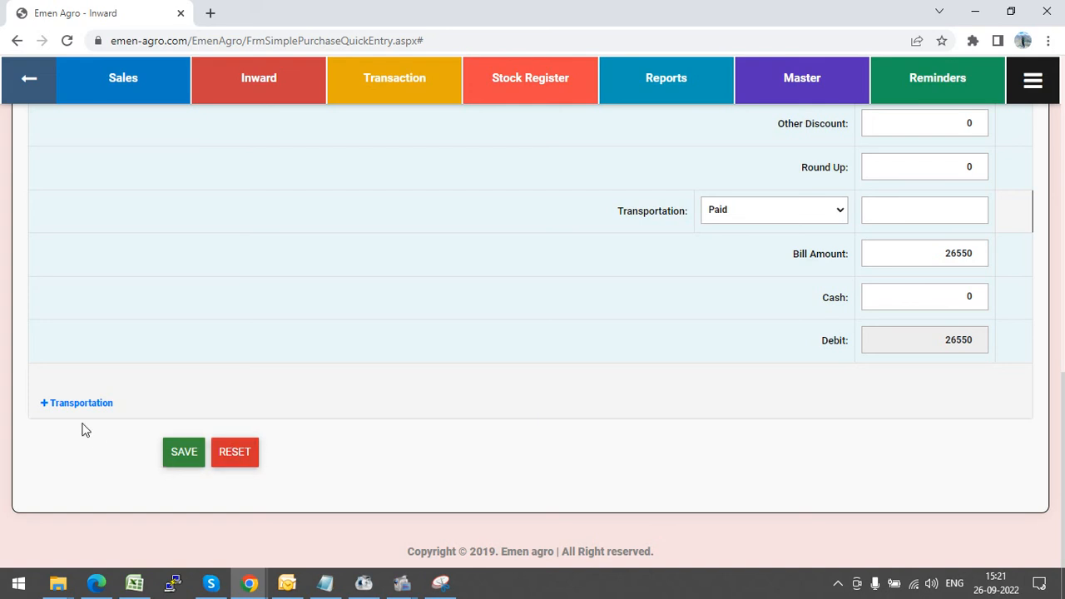
click(47, 408)
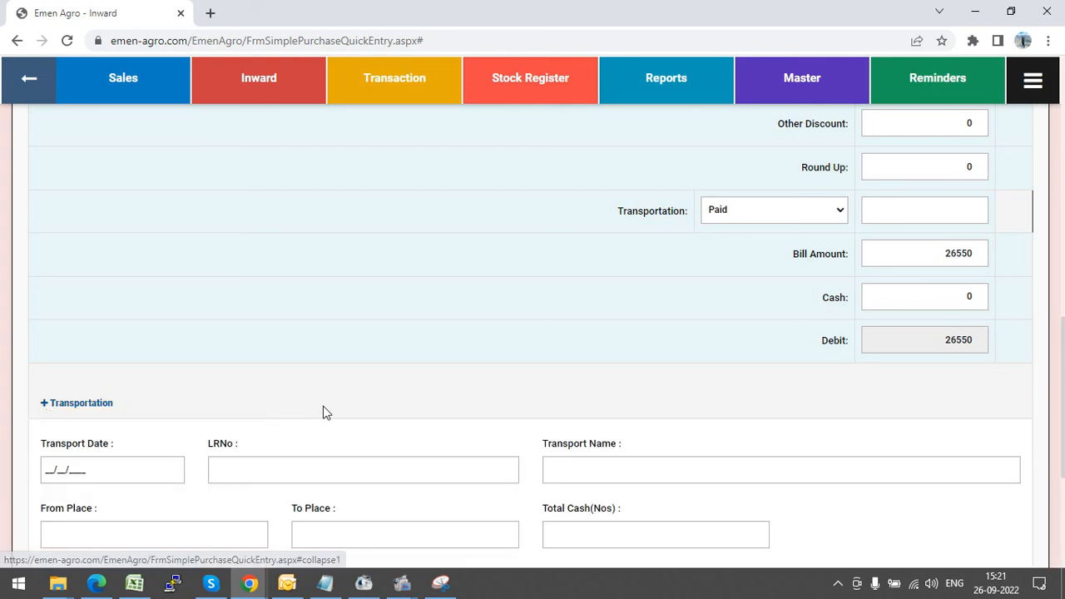
scroll(324, 412, down, 3)
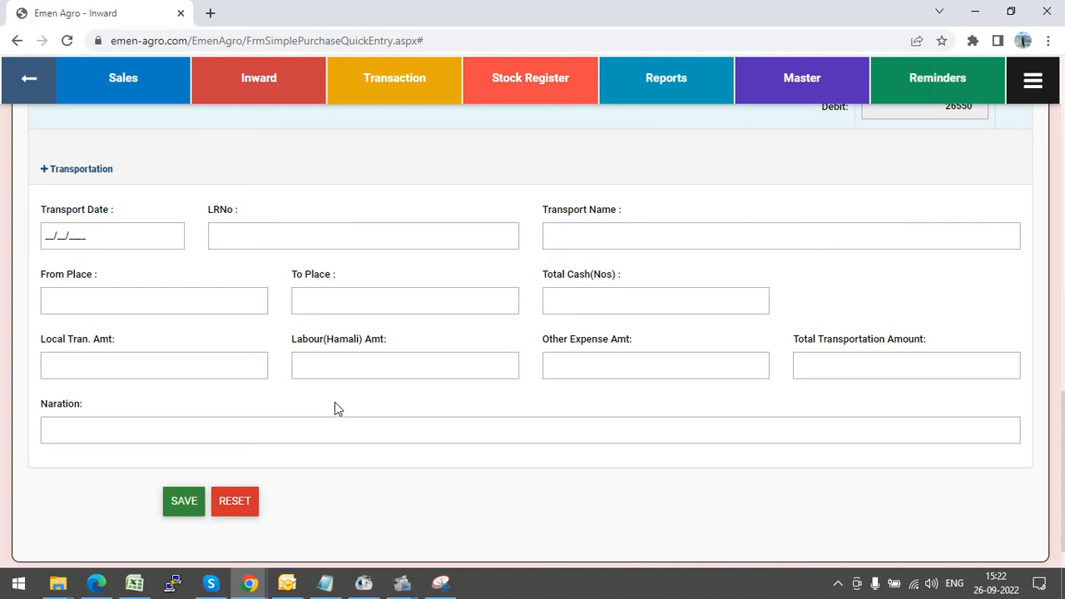
click(44, 171)
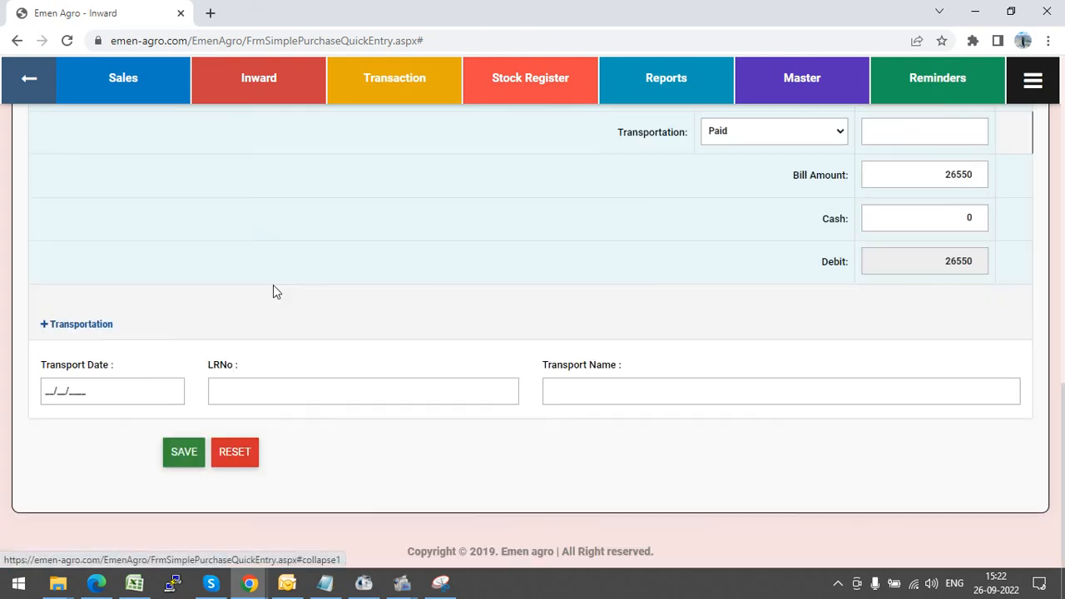
Check the completed purchase entry from header to totals and save it
scroll(472, 388, up, 8)
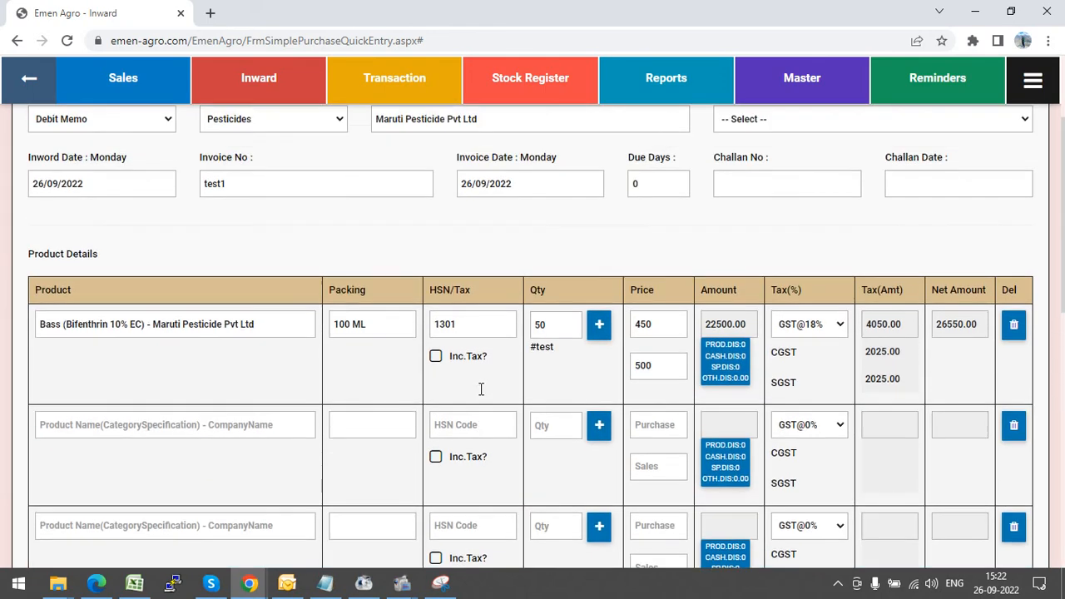
scroll(480, 388, up, 2)
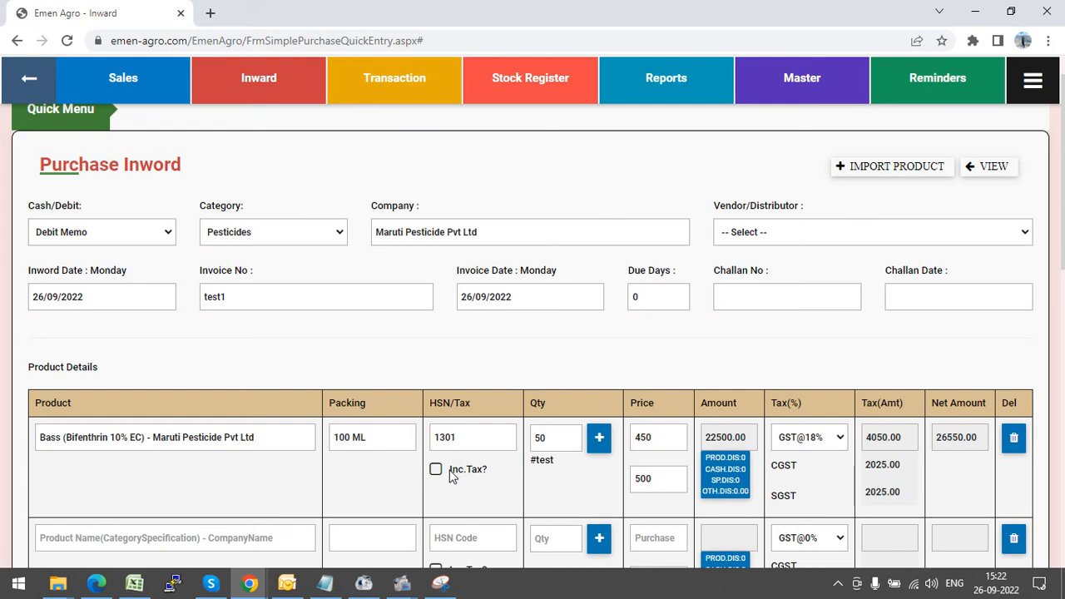
scroll(451, 471, down, 10)
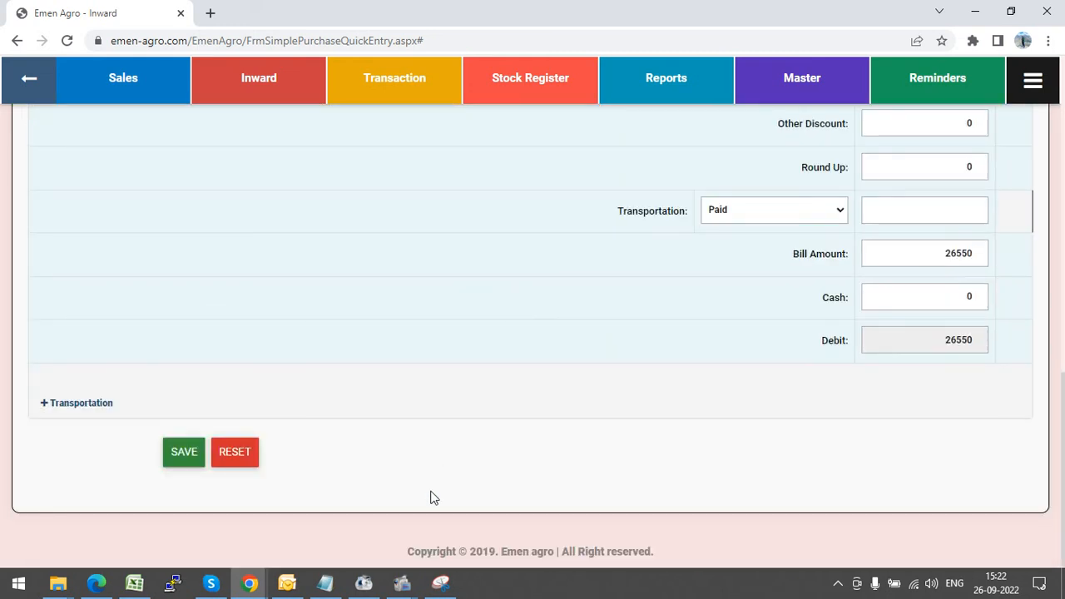
click(192, 455)
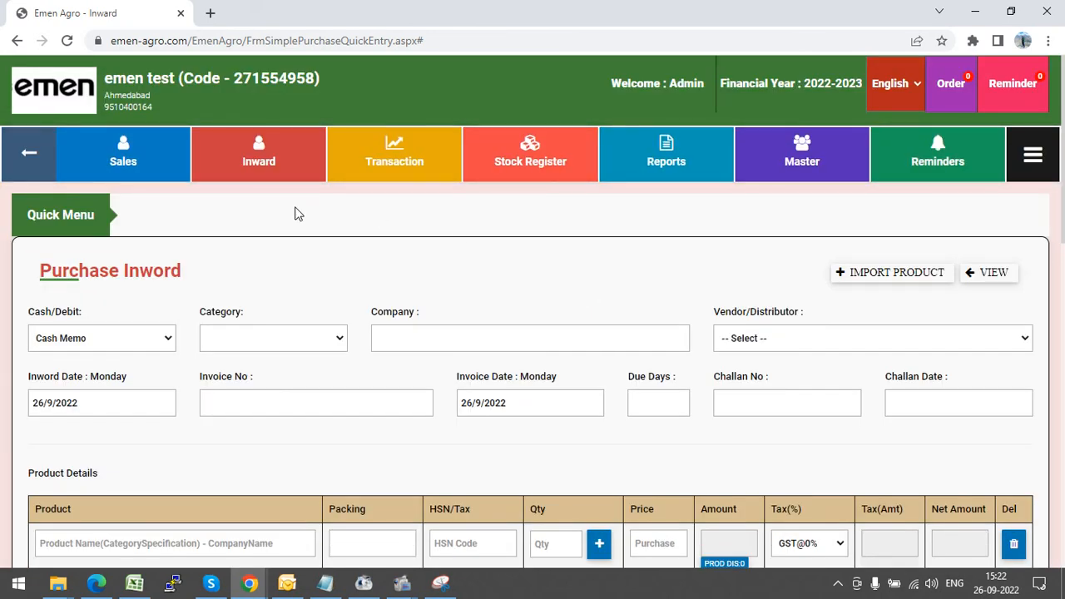
Open the Purchase Register and list all active purchases from 01/04/2022 to 31/03/2023
mouse_move(271, 167)
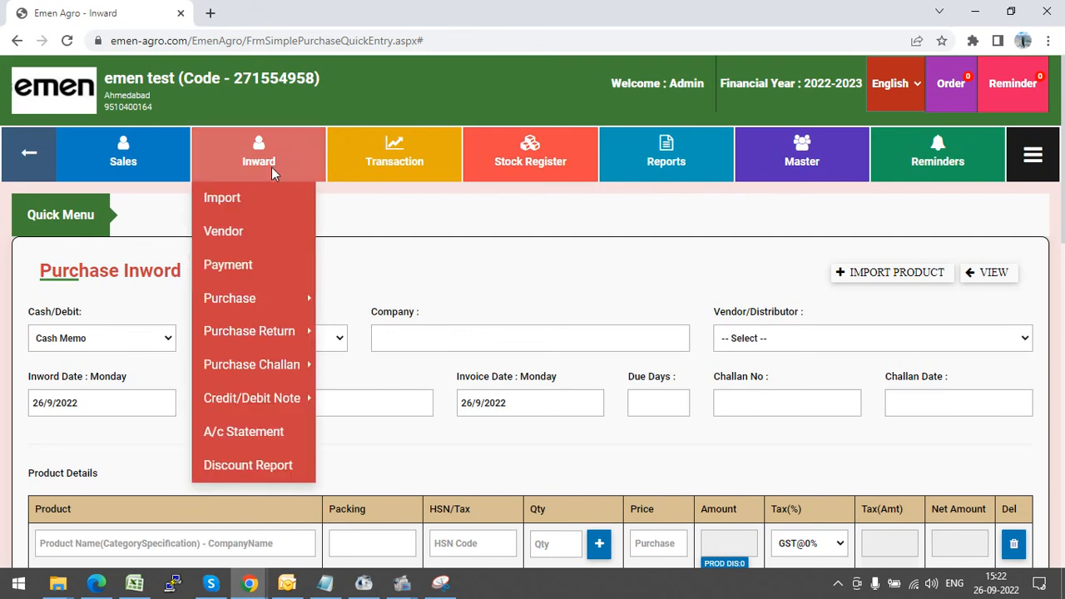
mouse_move(243, 309)
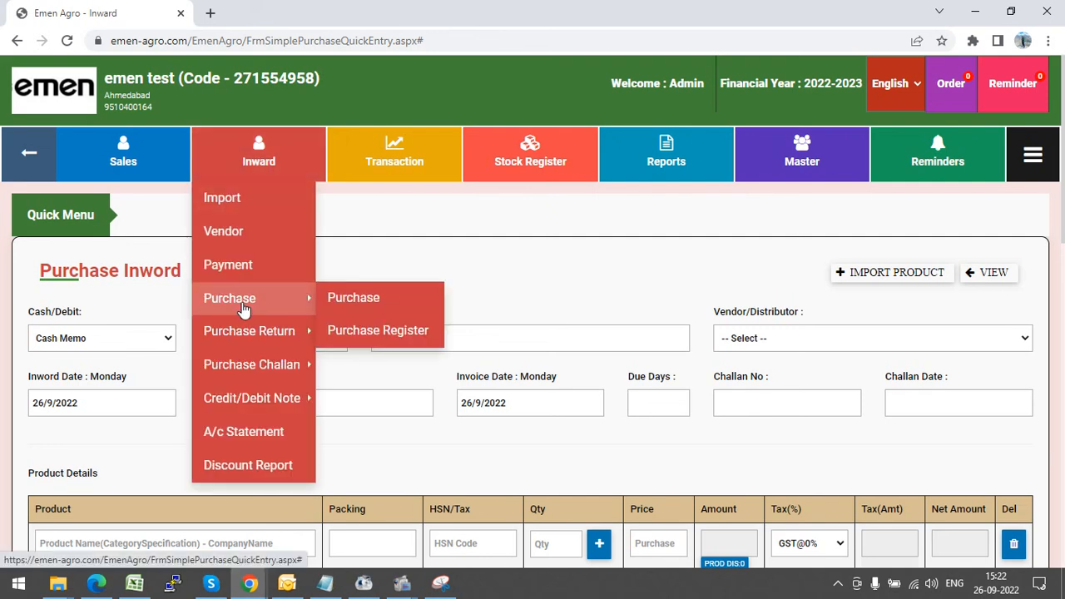
click(378, 331)
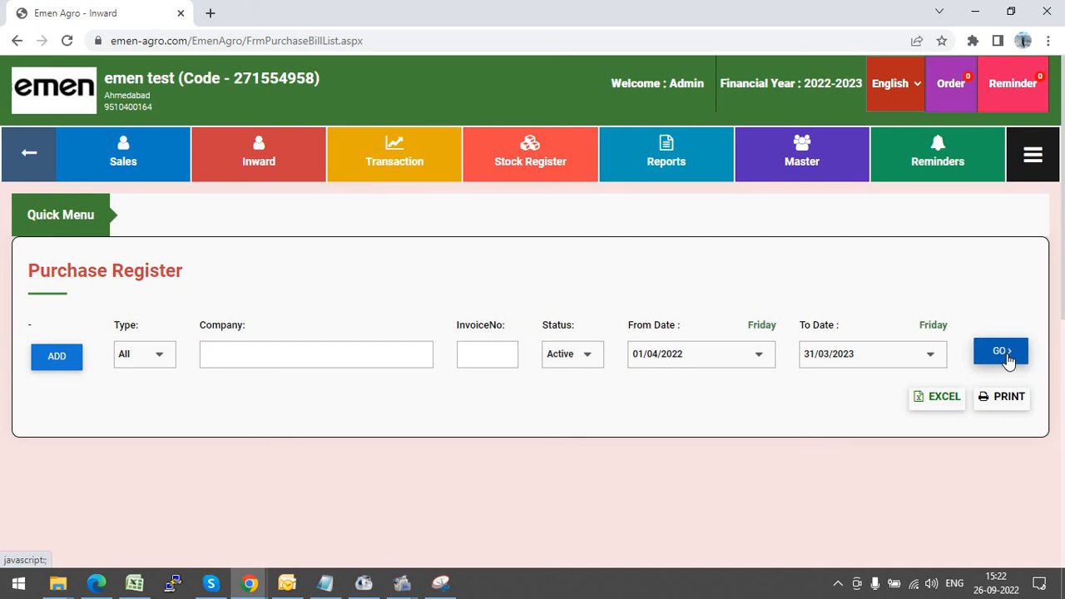
click(1003, 351)
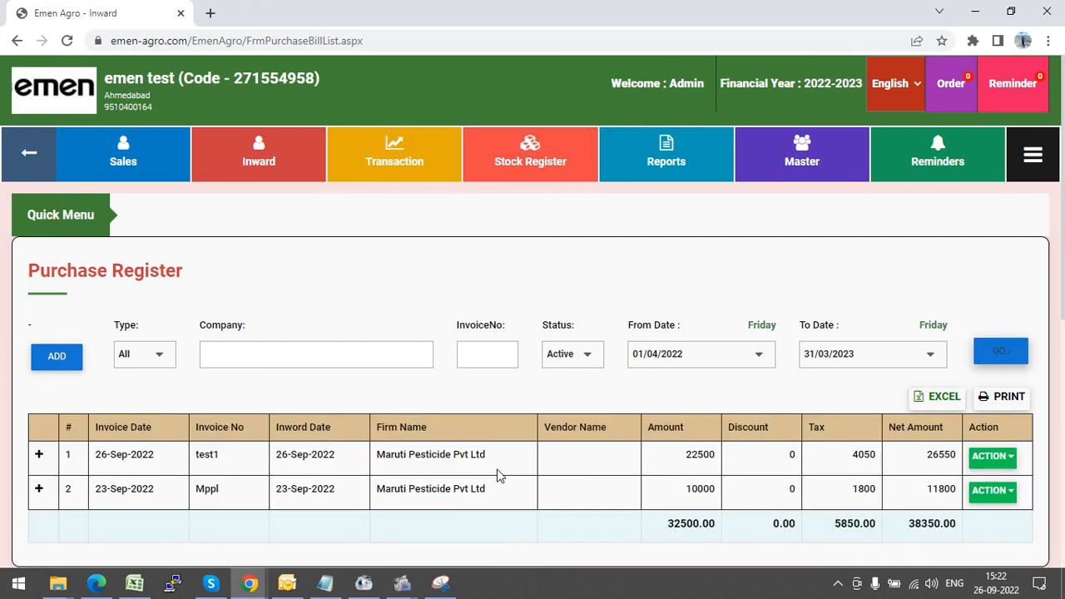
Review the listed purchase invoices and return to the home dashboard
scroll(502, 466, down, 3)
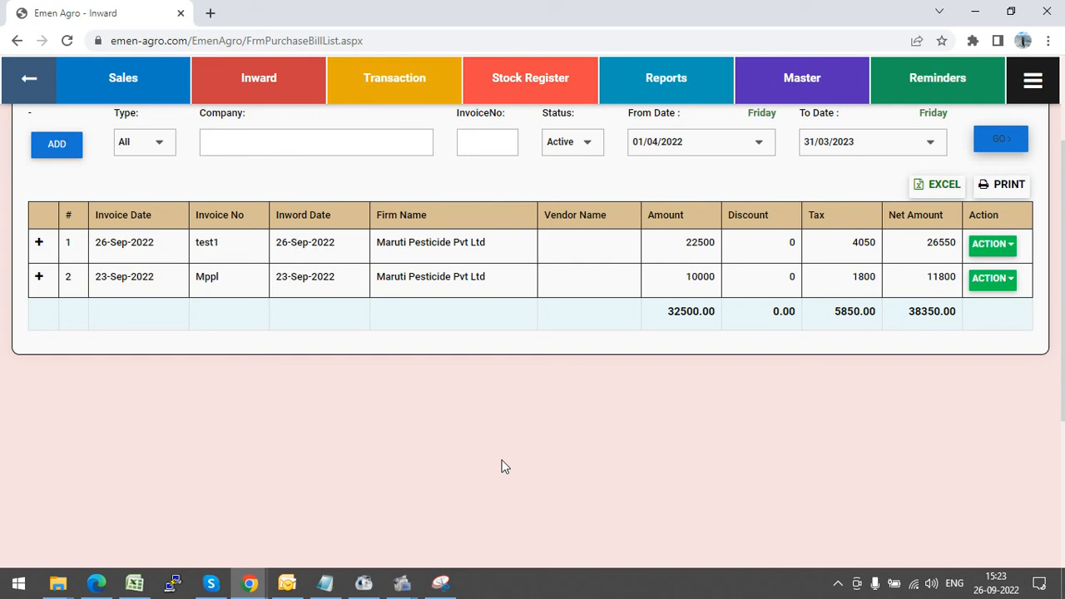
scroll(504, 461, up, 3)
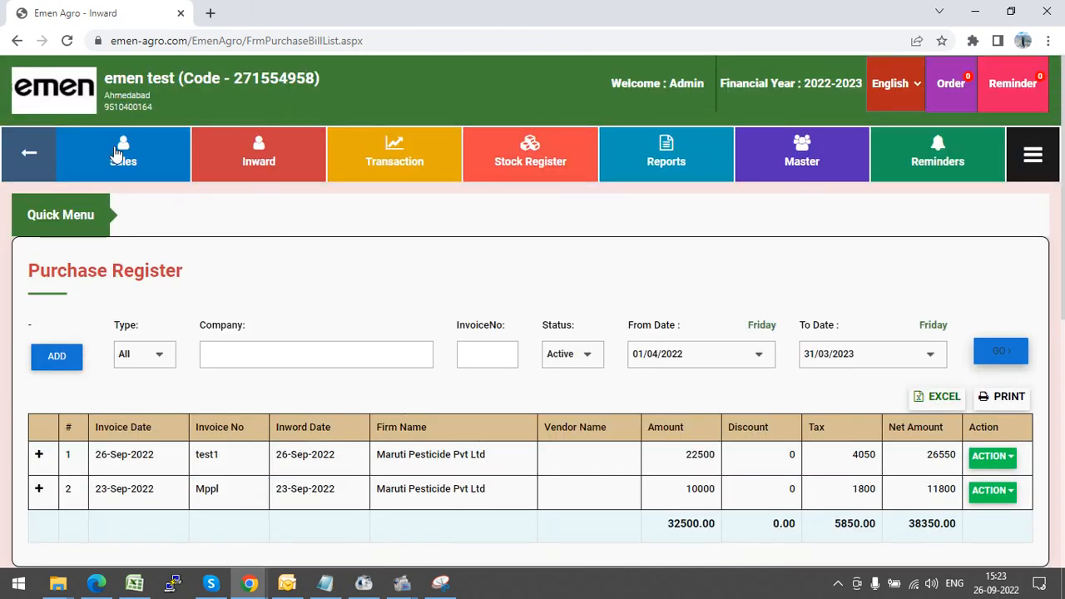
click(83, 104)
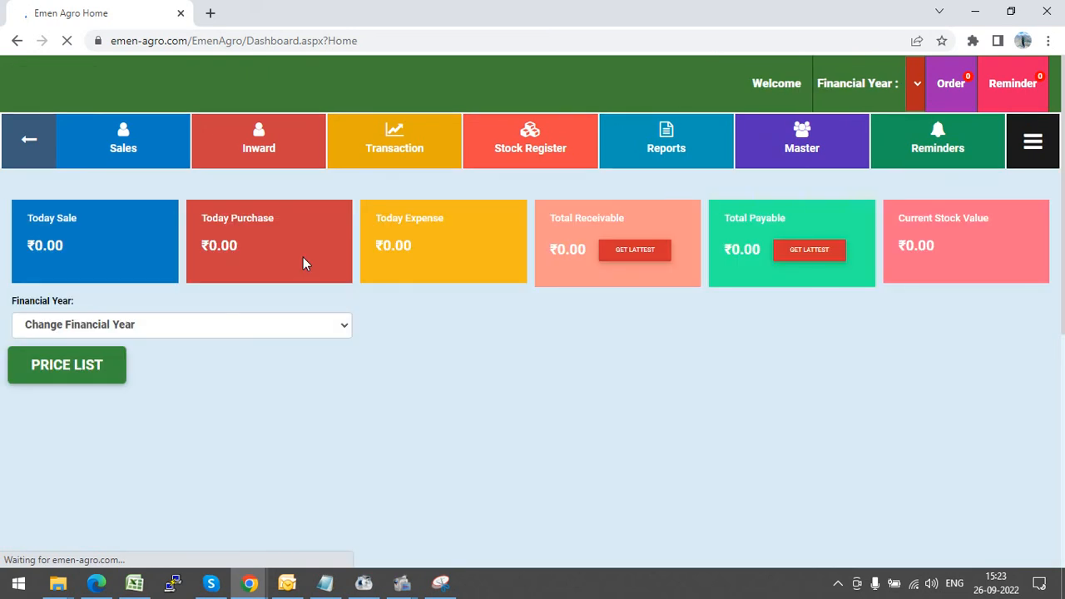